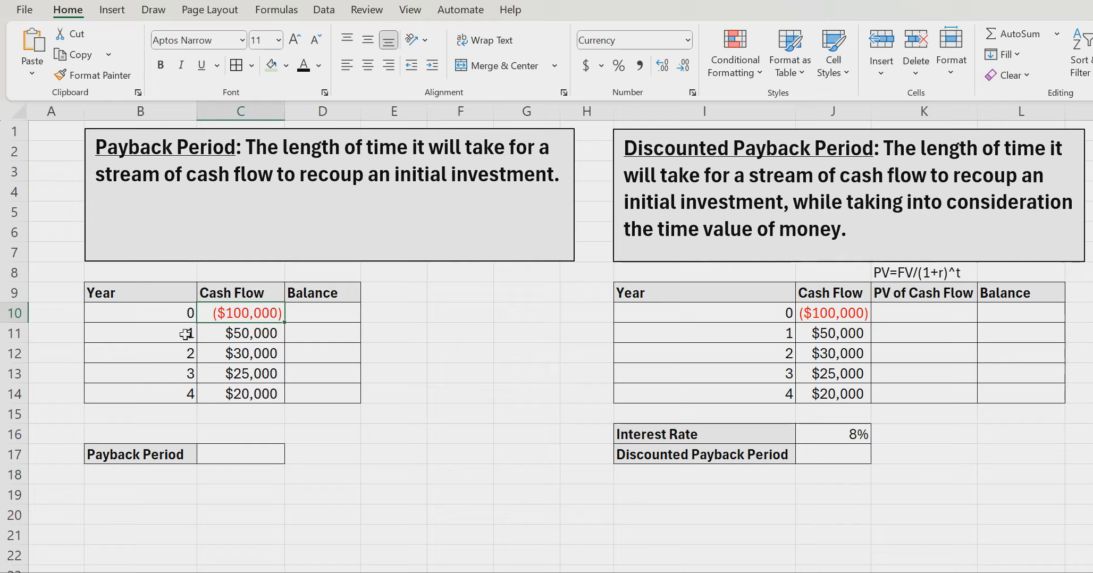
pyautogui.moveTo(189, 334); pyautogui.dragTo(189, 393)
pyautogui.moveTo(276, 335); pyautogui.dragTo(276, 394)
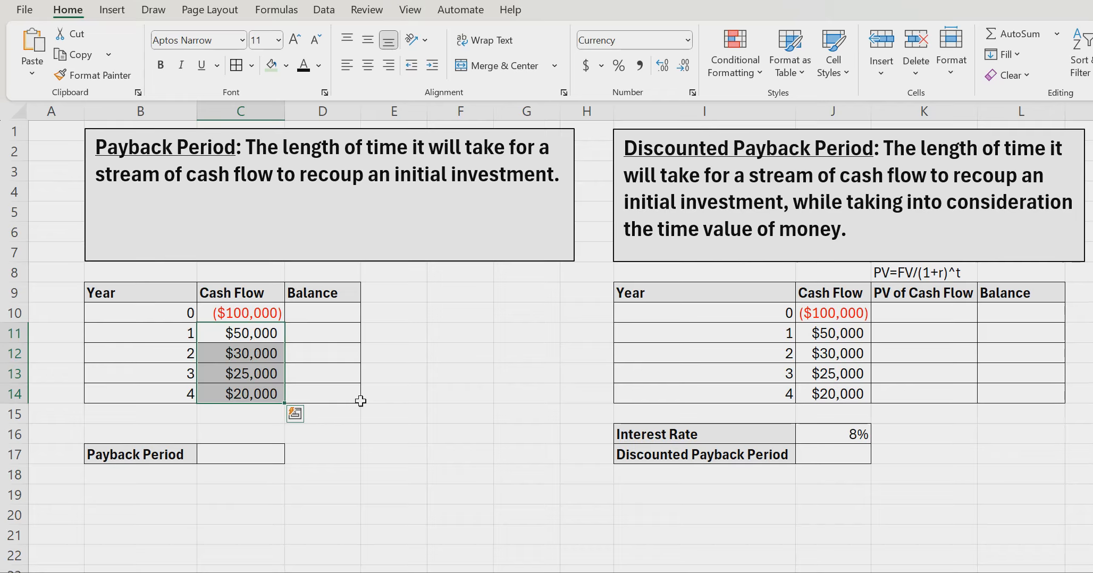
pyautogui.click(433, 451)
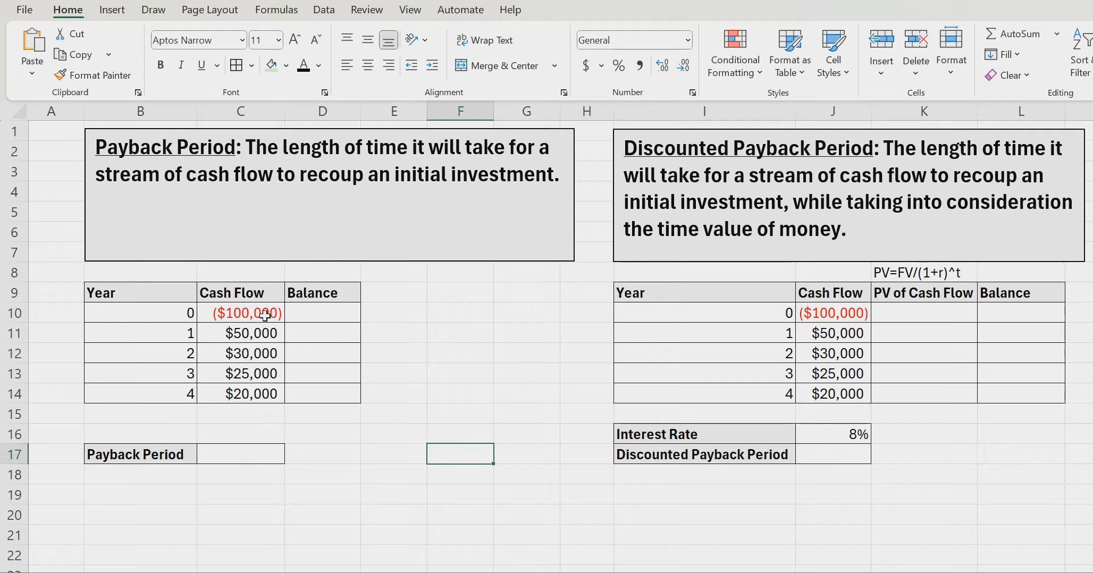
# Set the year 0 balance in D10 equal to the initial cash flow with the formula =C10
pyautogui.click(314, 317)
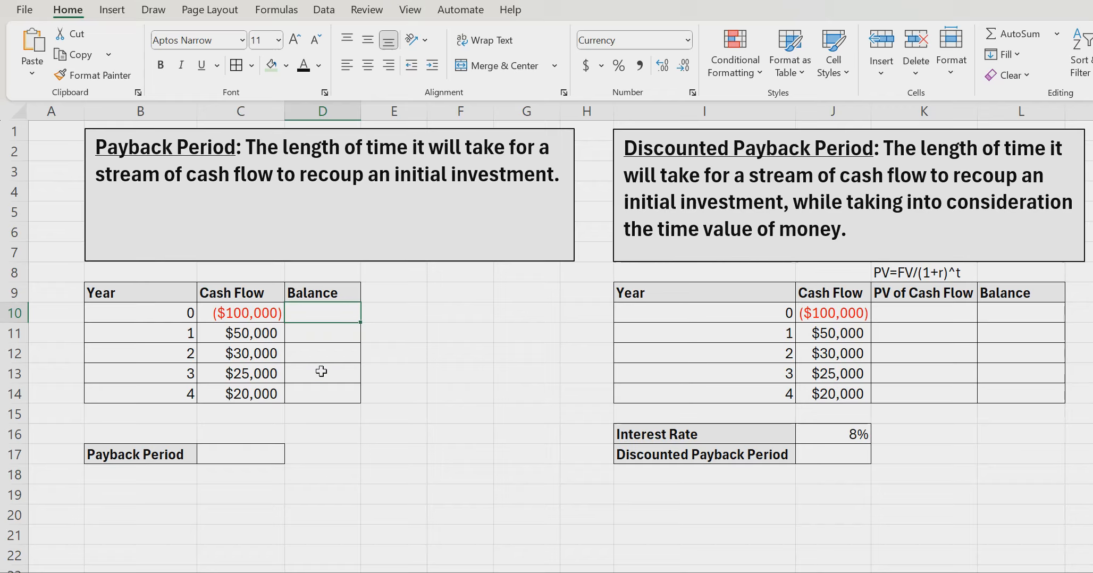
pyautogui.write('=')
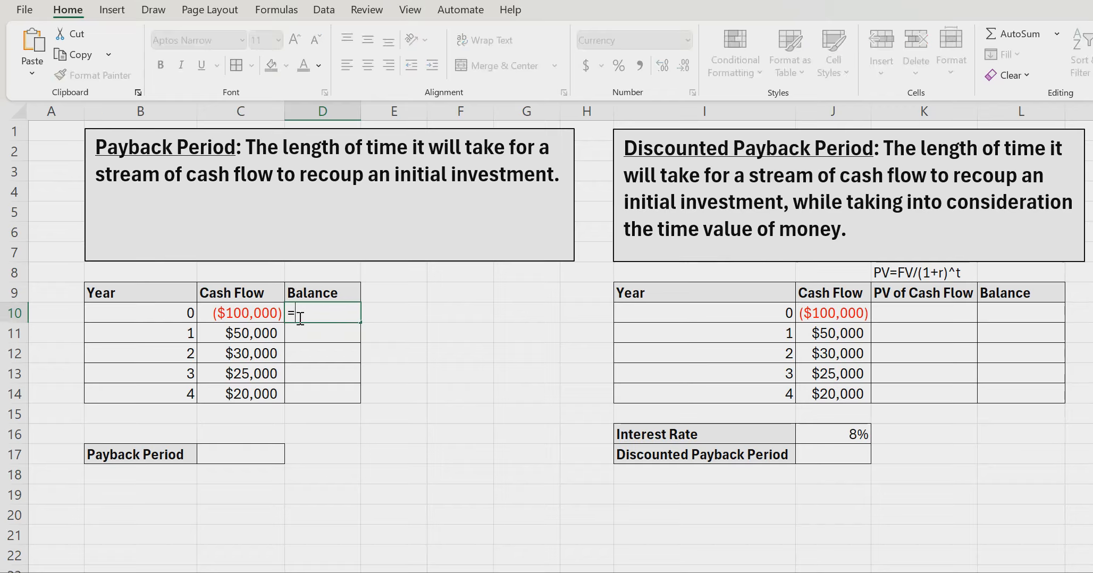
pyautogui.click(258, 314)
pyautogui.press('Return')
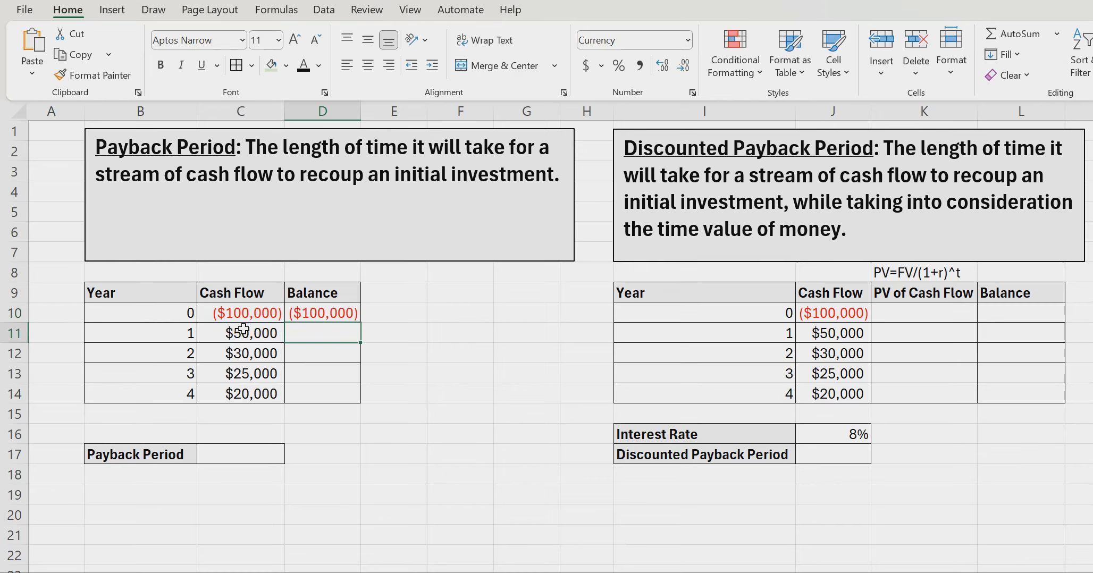
# Calculate the year 1 balance in D11 by adding its cash flow to the previous balance with =C11+D10
pyautogui.doubleClick(329, 337)
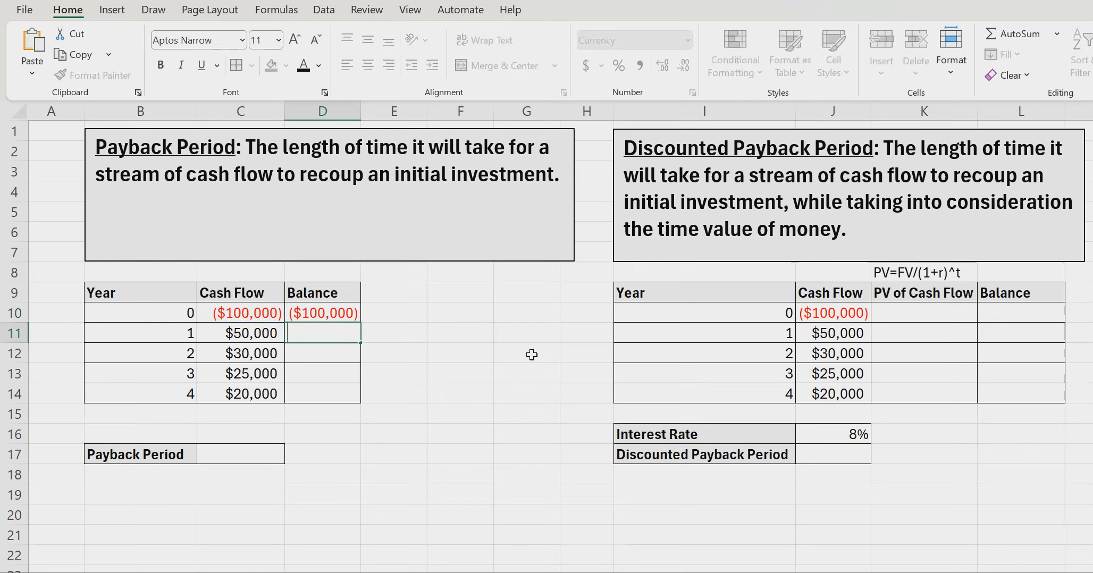
pyautogui.write('=')
pyautogui.click(259, 334)
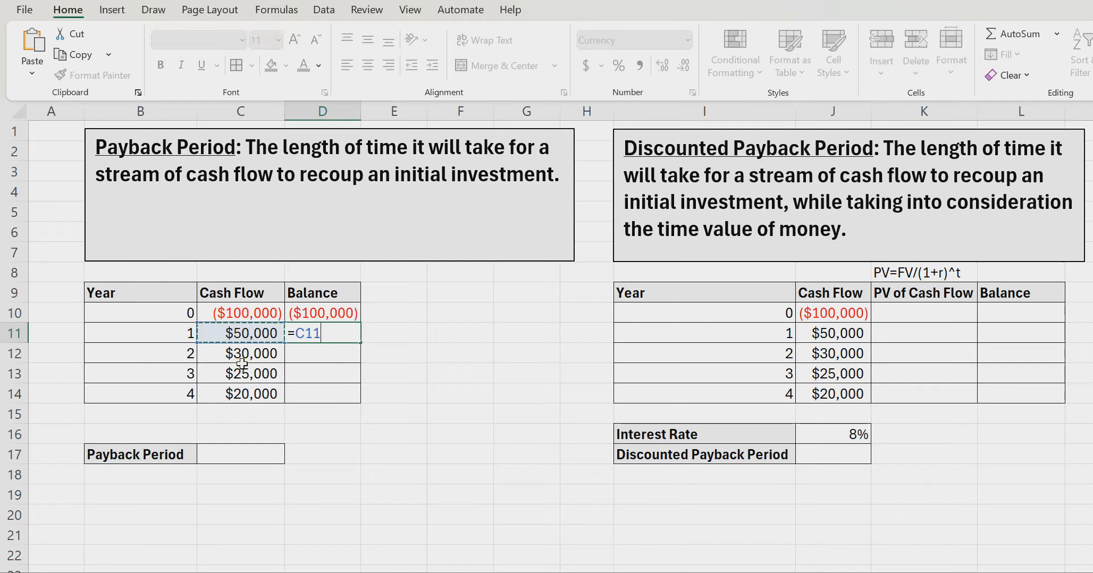
pyautogui.write('+')
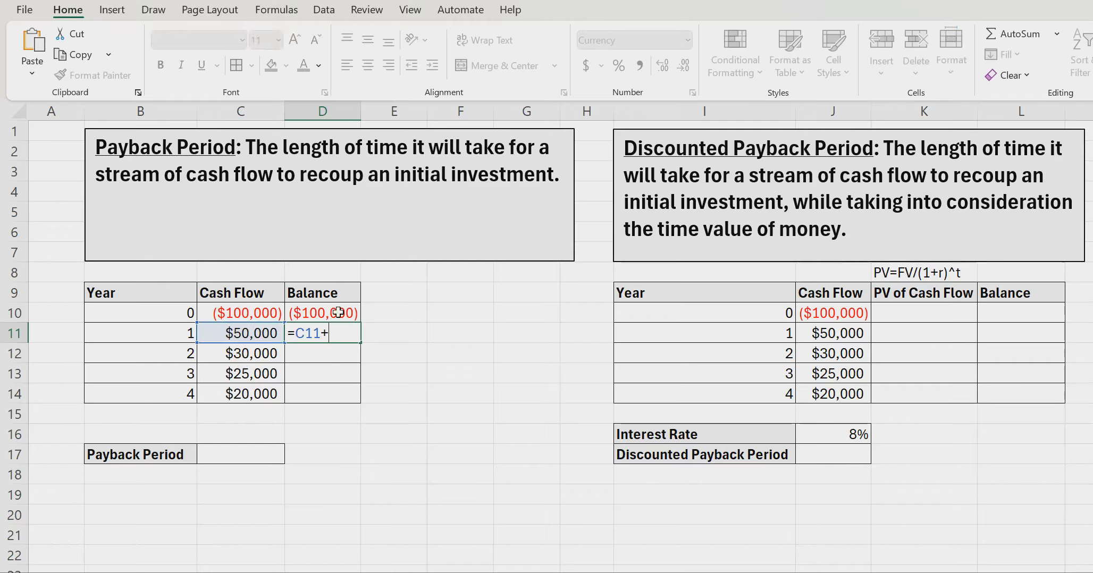
pyautogui.click(339, 312)
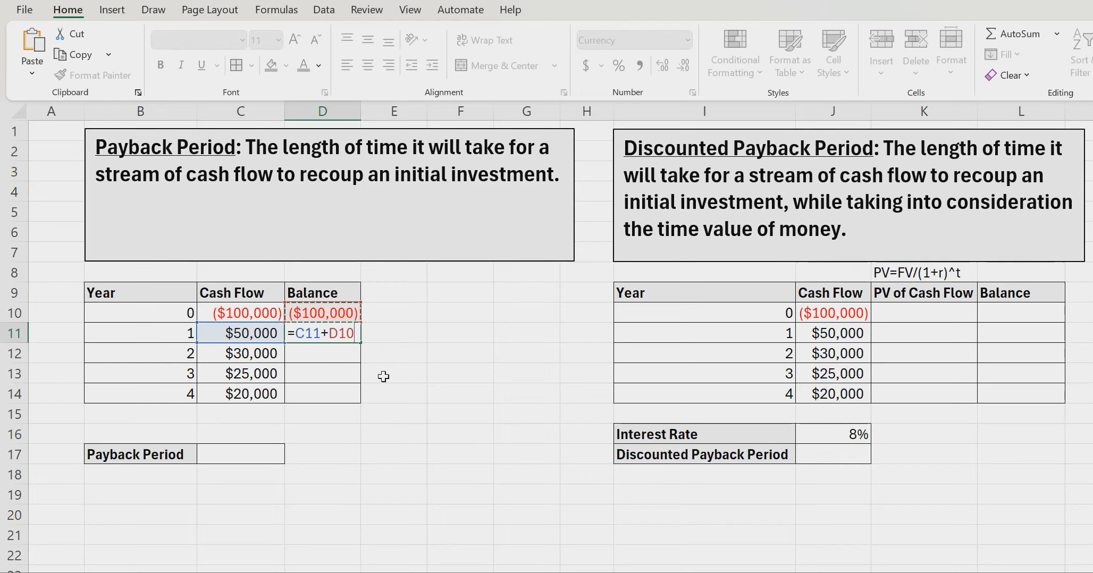
pyautogui.press('Return')
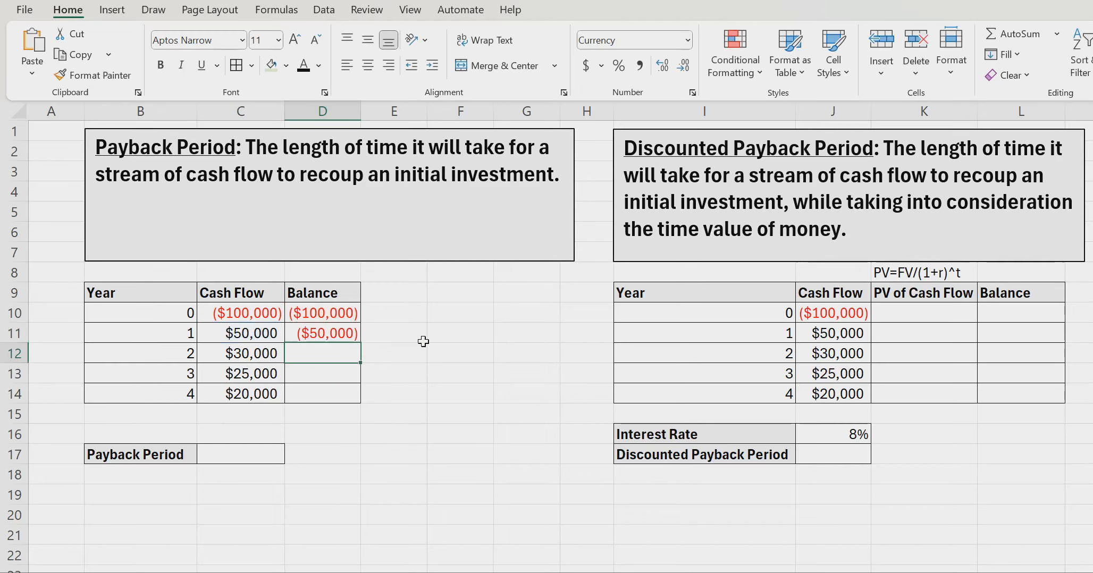
# Fill the year 1 balance formula from D11 down through year 4 in D14
pyautogui.click(352, 333)
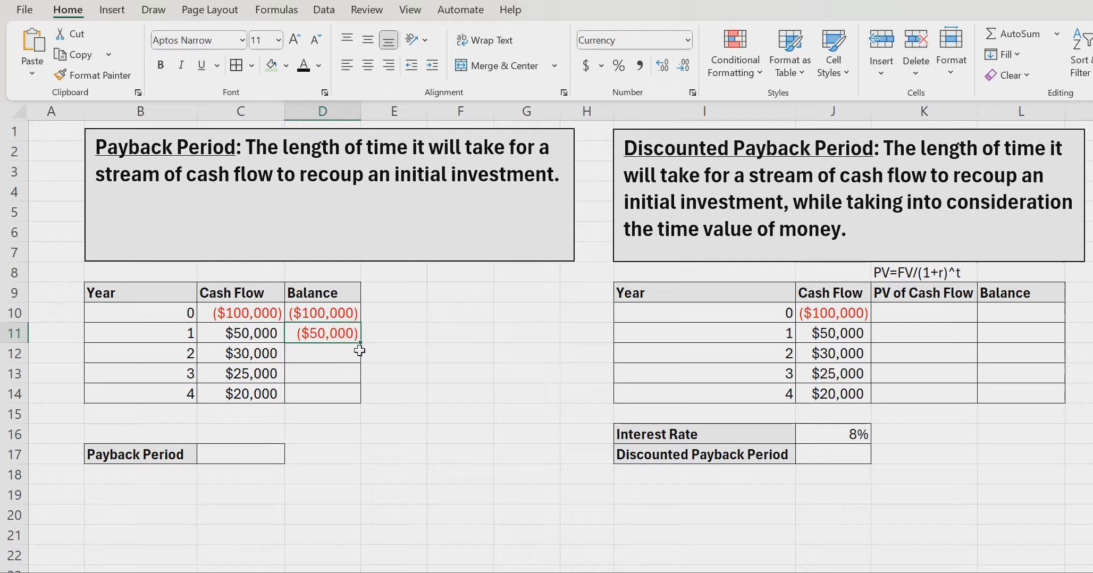
pyautogui.moveTo(363, 346); pyautogui.dragTo(355, 396)
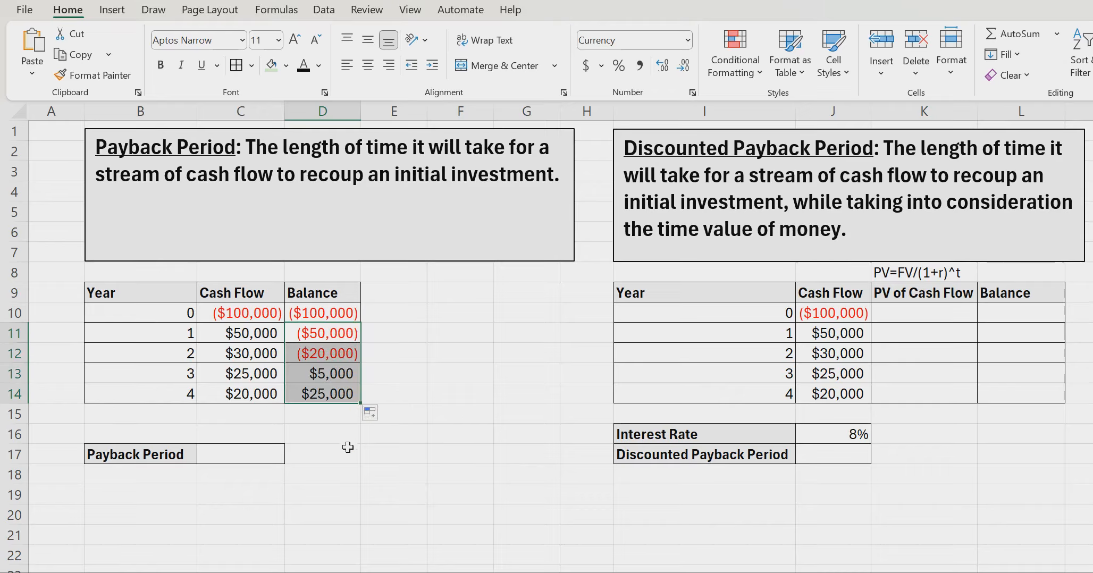
pyautogui.click(404, 374)
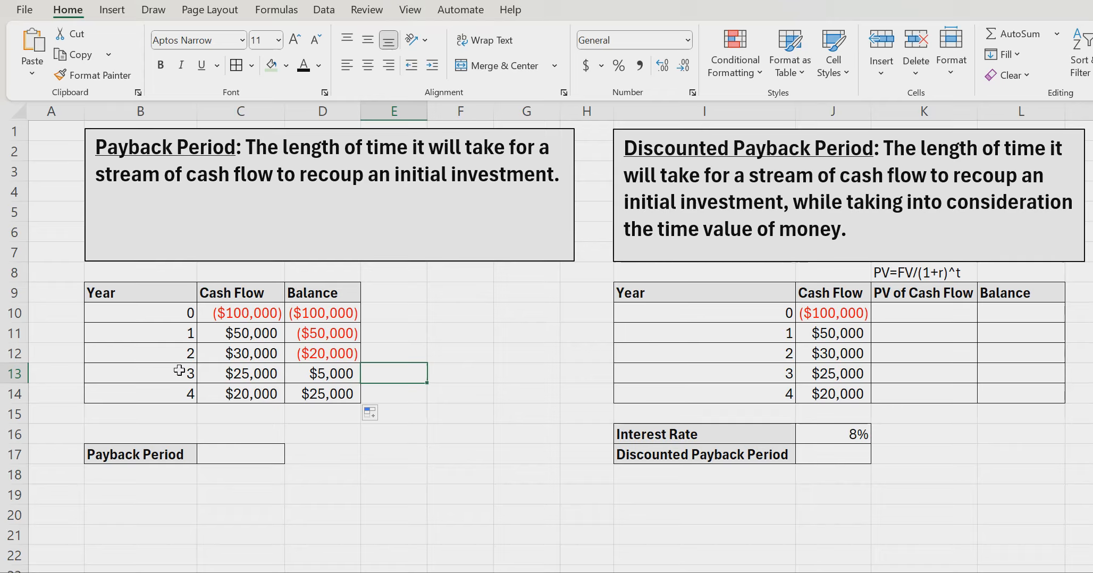
pyautogui.click(347, 378)
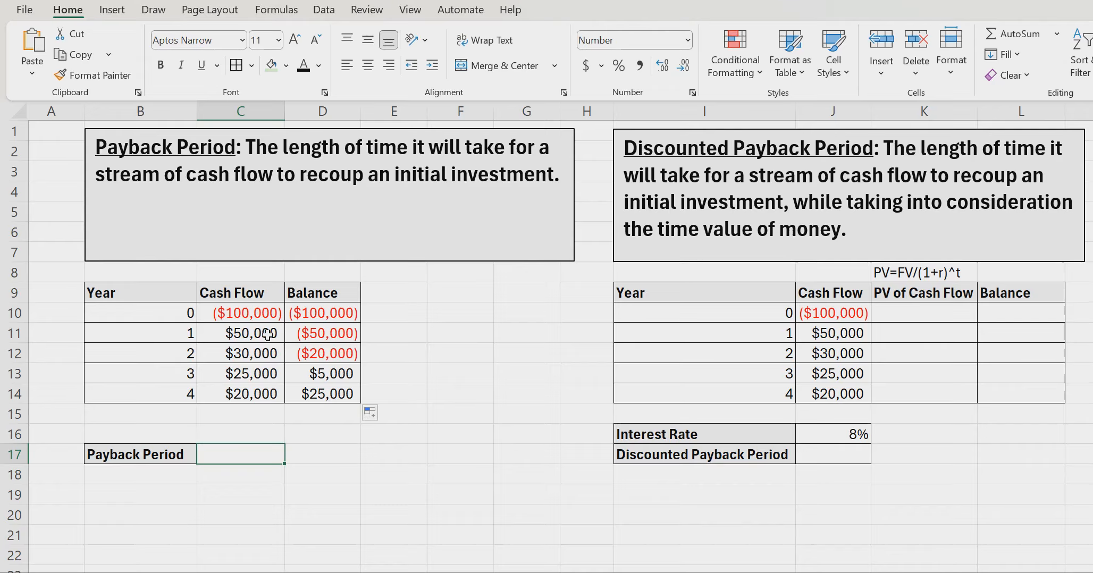
pyautogui.moveTo(264, 337); pyautogui.dragTo(266, 351)
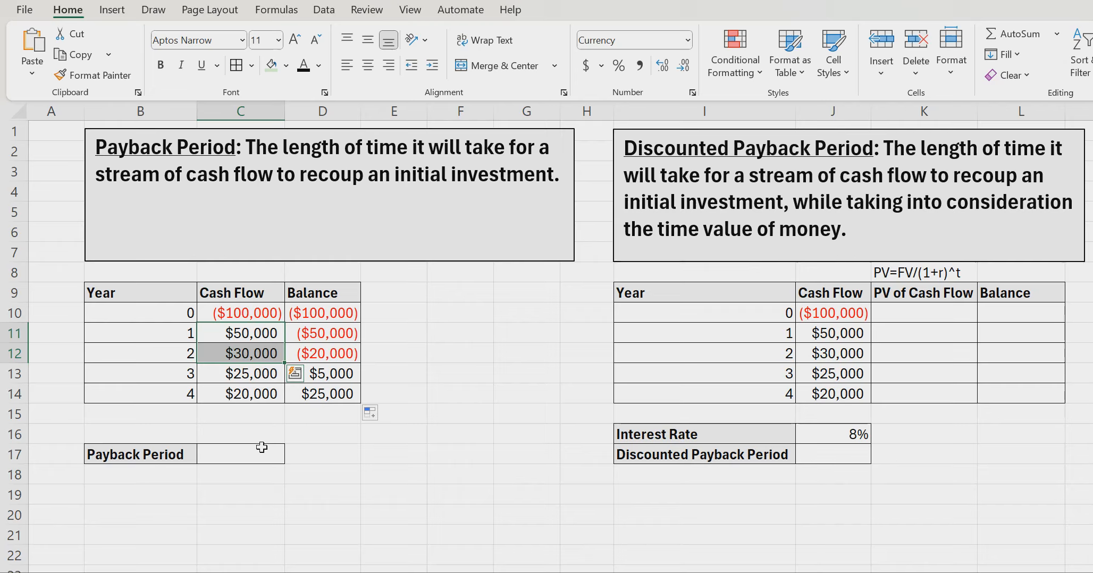
# Calculate the payback period in C17 with the formula =B12+(-D12/C13)
pyautogui.click(223, 456)
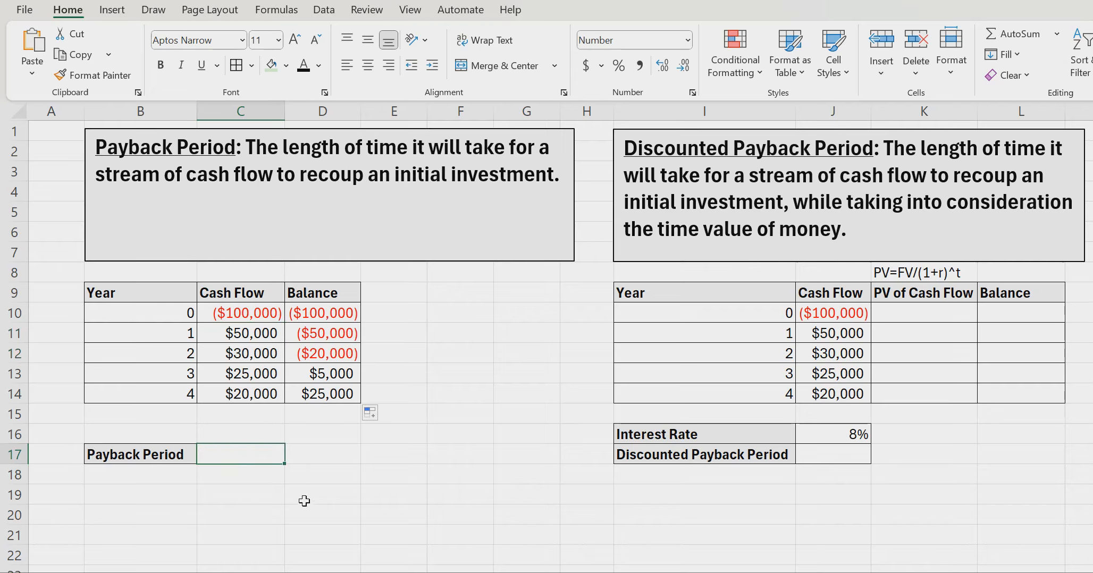
pyautogui.write('=')
pyautogui.click(172, 356)
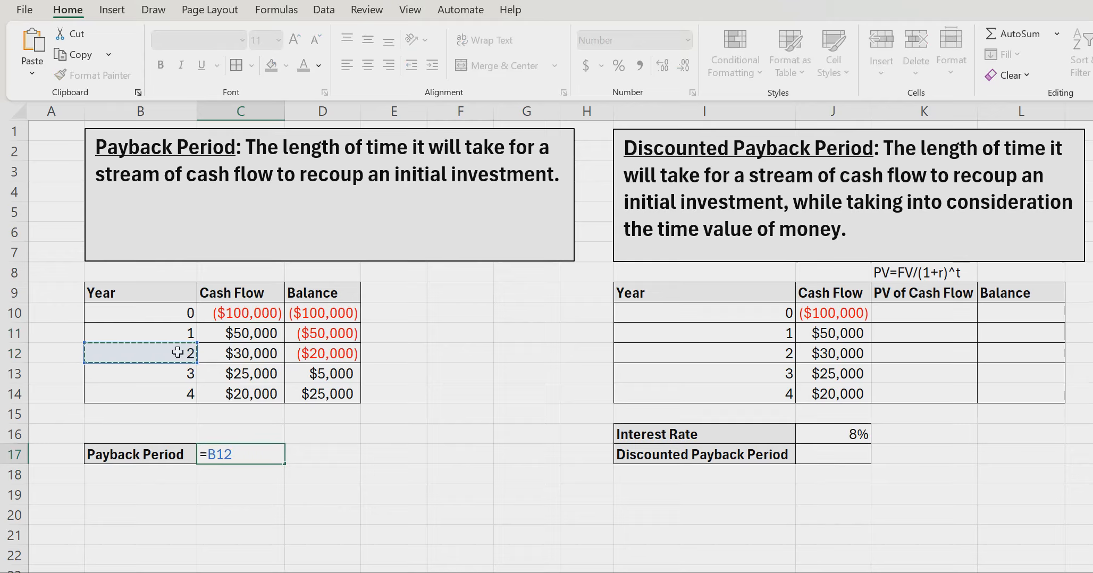
pyautogui.write('+(')
pyautogui.click(334, 354)
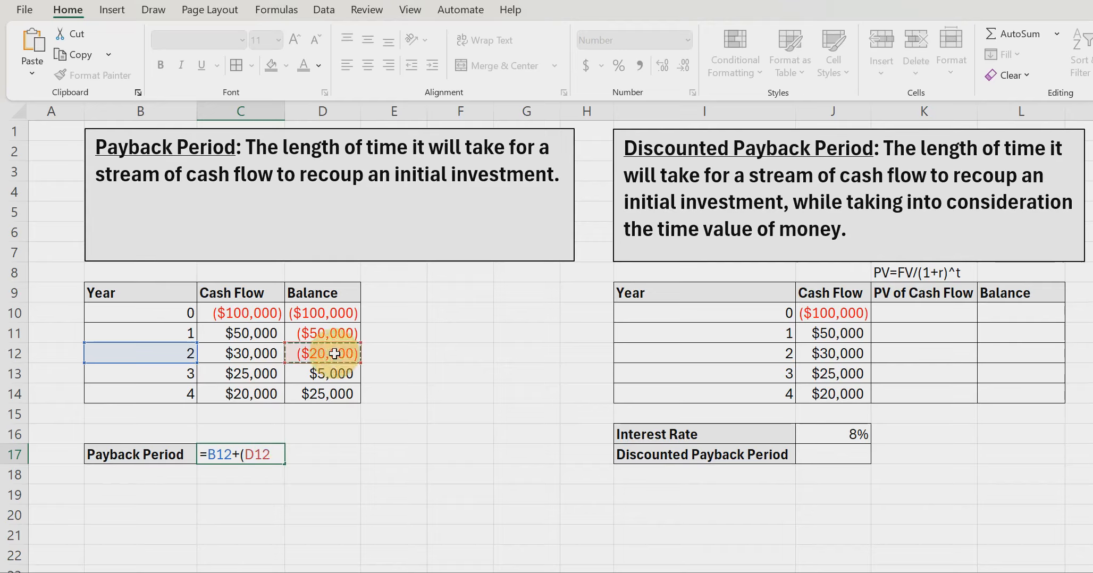
pyautogui.write('/')
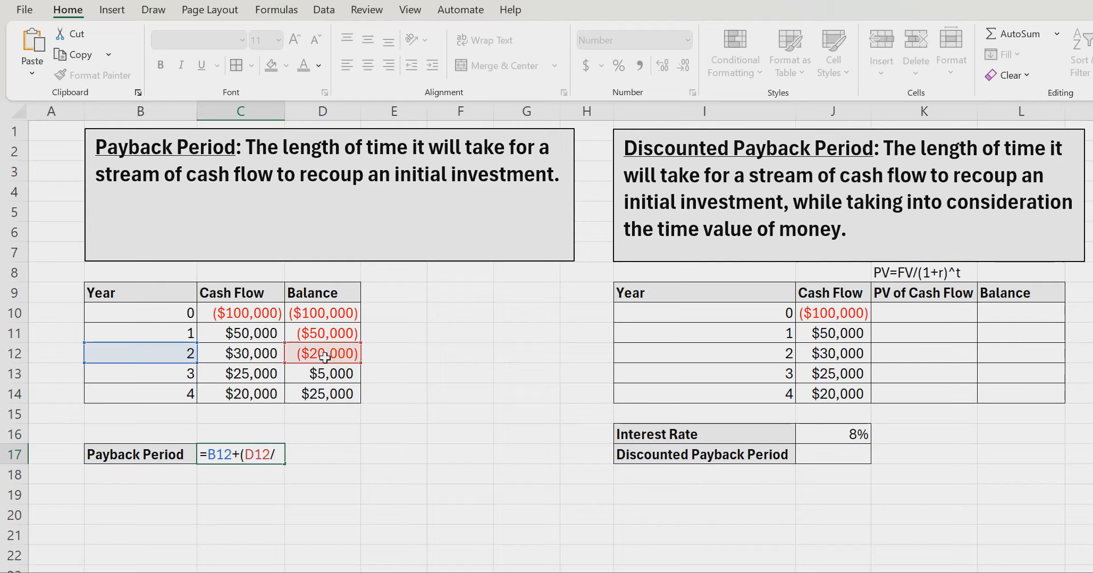
pyautogui.click(251, 375)
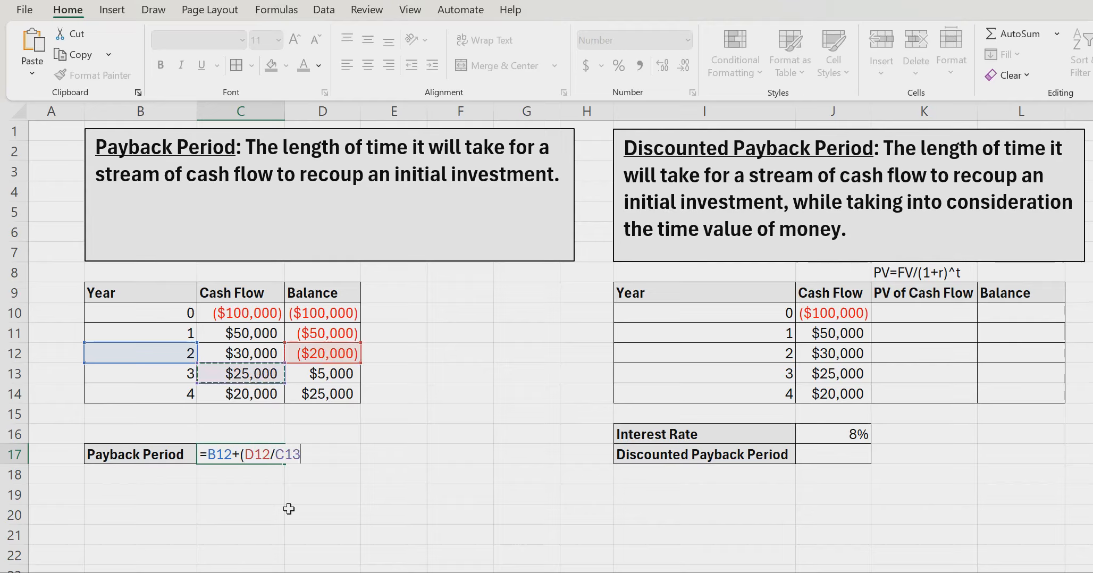
pyautogui.write(')')
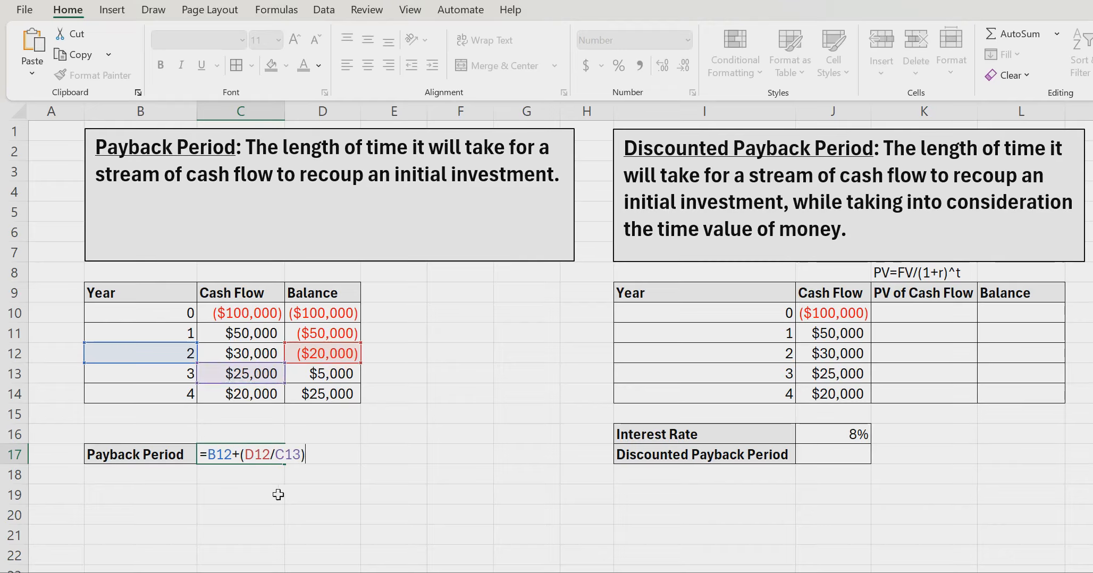
pyautogui.click(244, 454)
pyautogui.write('-')
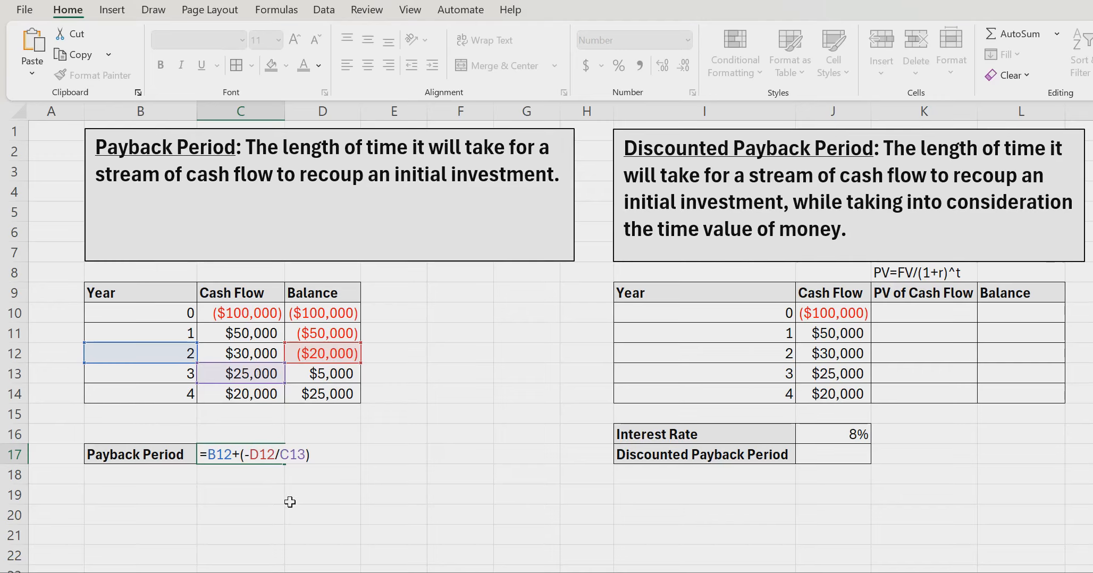
pyautogui.press('Return')
pyautogui.click(248, 456)
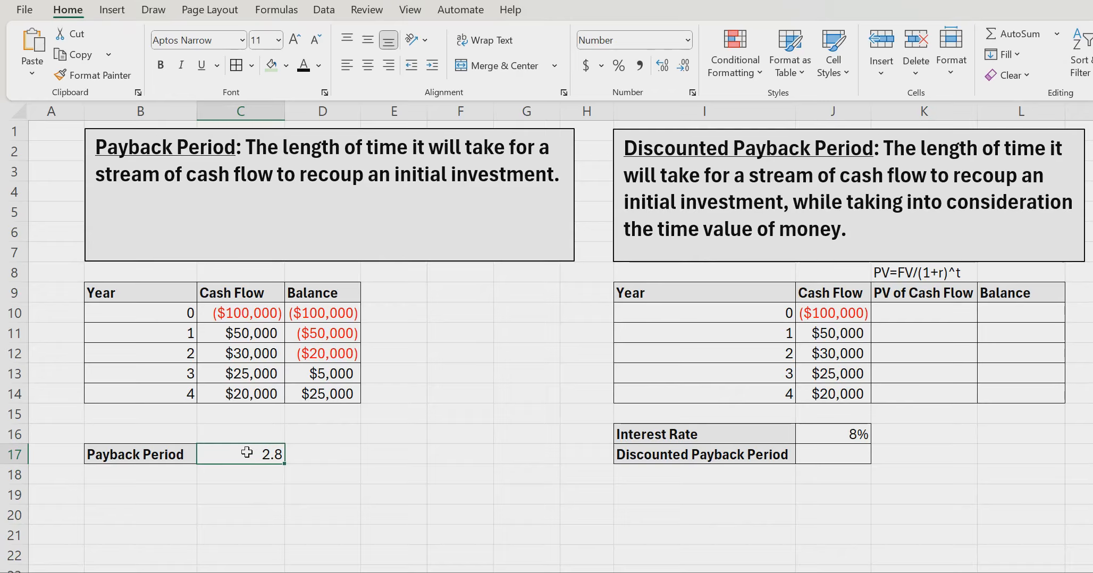
pyautogui.click(265, 312)
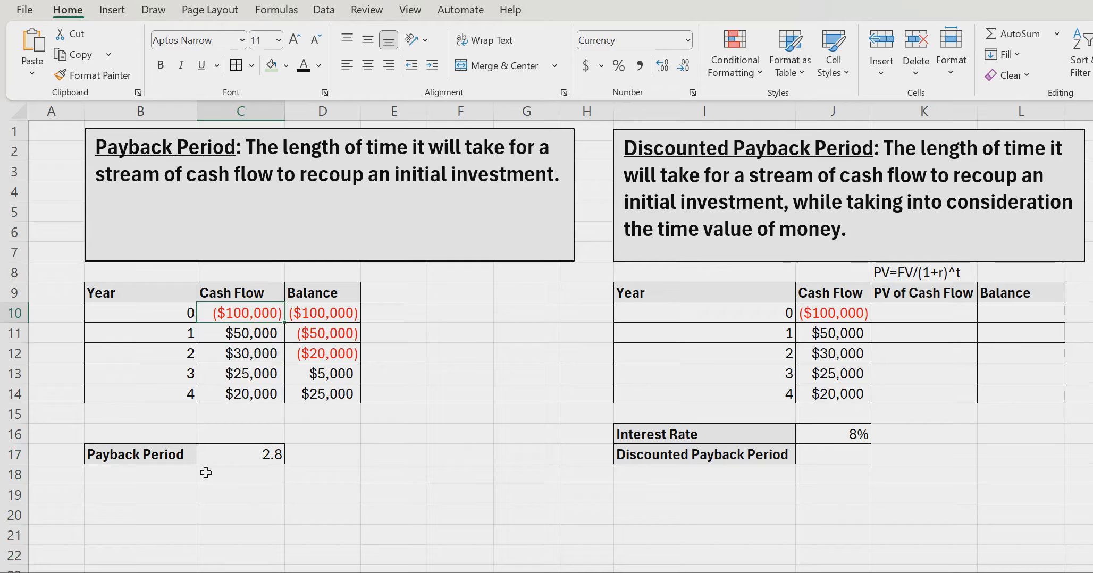
pyautogui.click(409, 478)
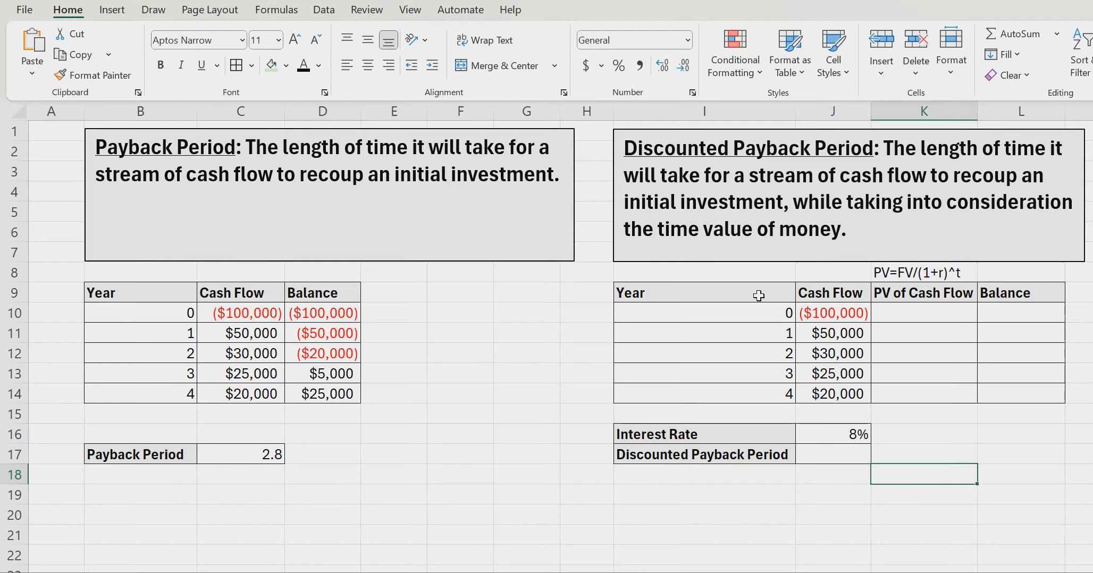
pyautogui.moveTo(758, 296); pyautogui.dragTo(813, 392)
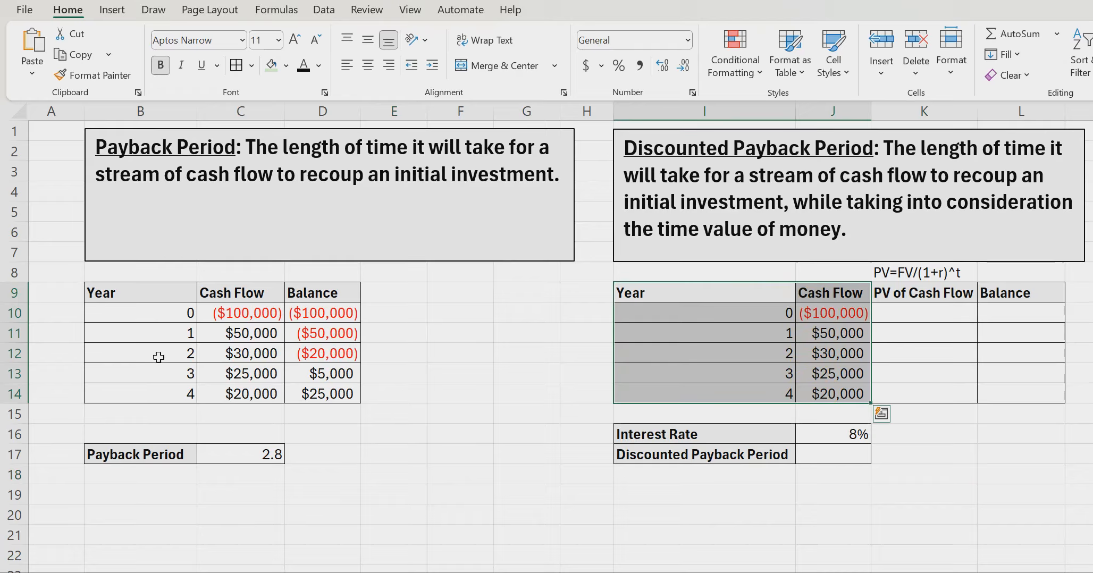
pyautogui.click(934, 314)
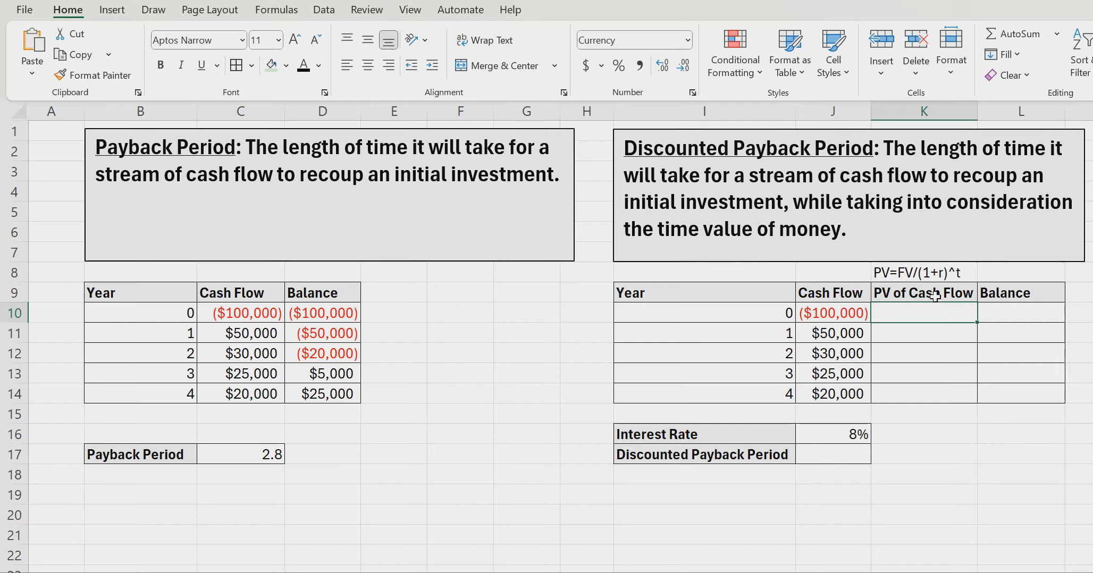
pyautogui.click(957, 272)
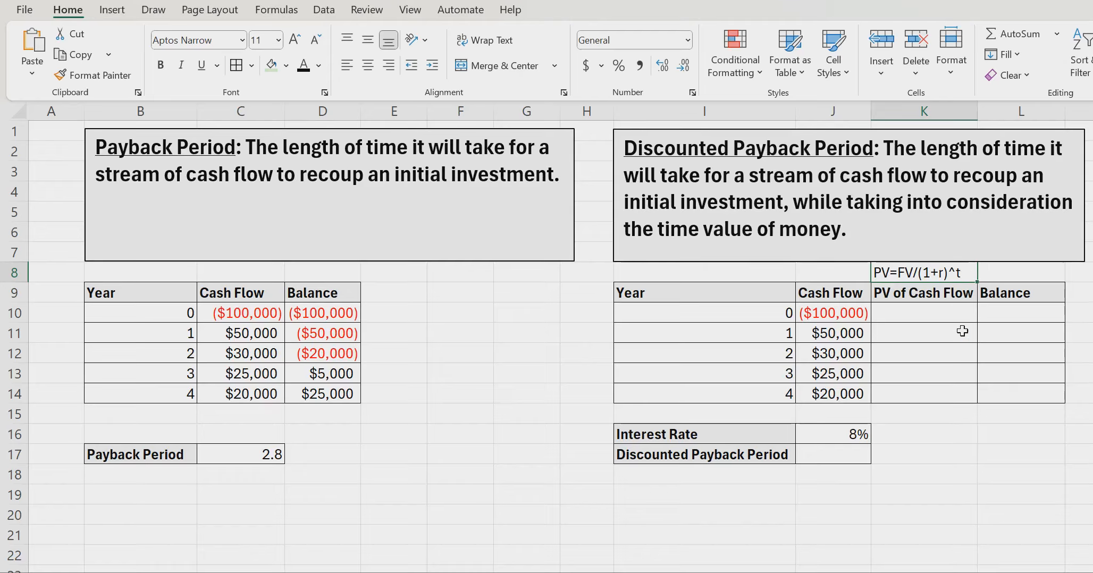
# Set the year 0 present value of cash flow in K10 equal to the initial cash flow with =J10
pyautogui.click(910, 313)
pyautogui.write('=')
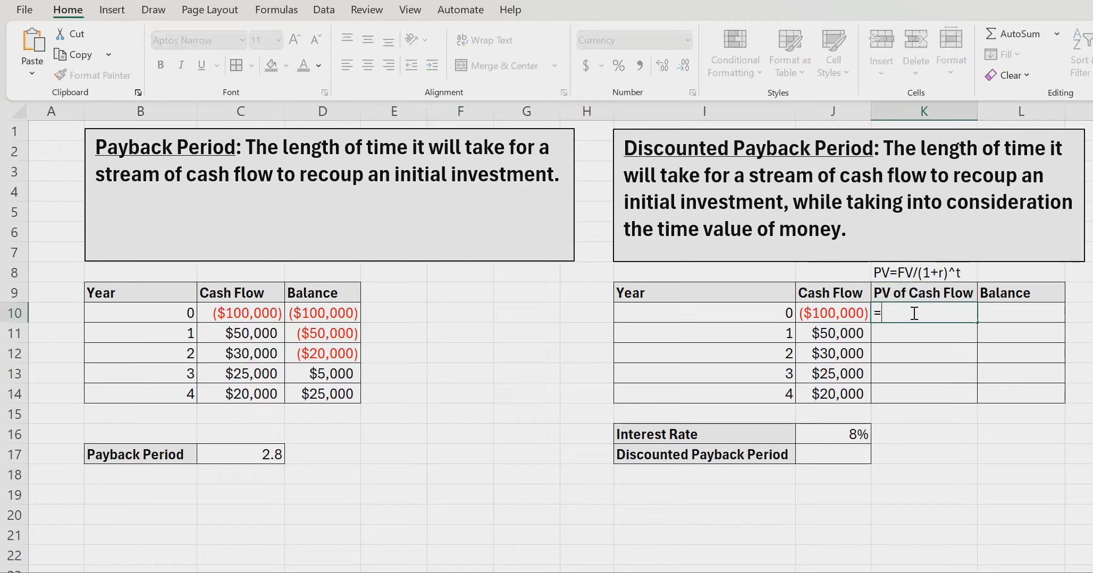
pyautogui.click(860, 316)
pyautogui.press('Return')
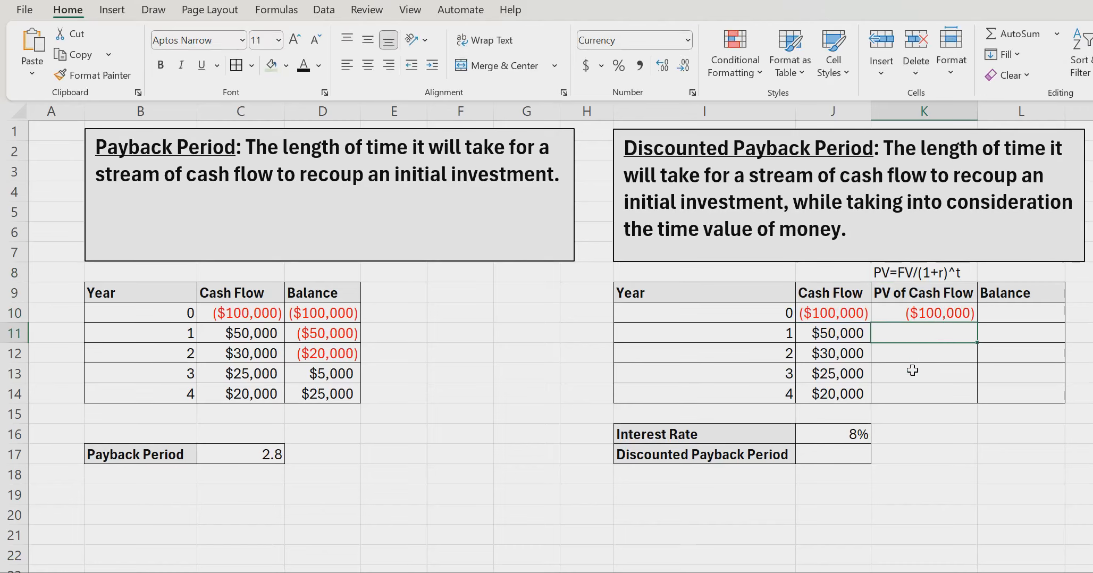
# Calculate the year 1 present value of cash flow in K11 with the formula =J11/(1+$J$16)^I11
pyautogui.write('=')
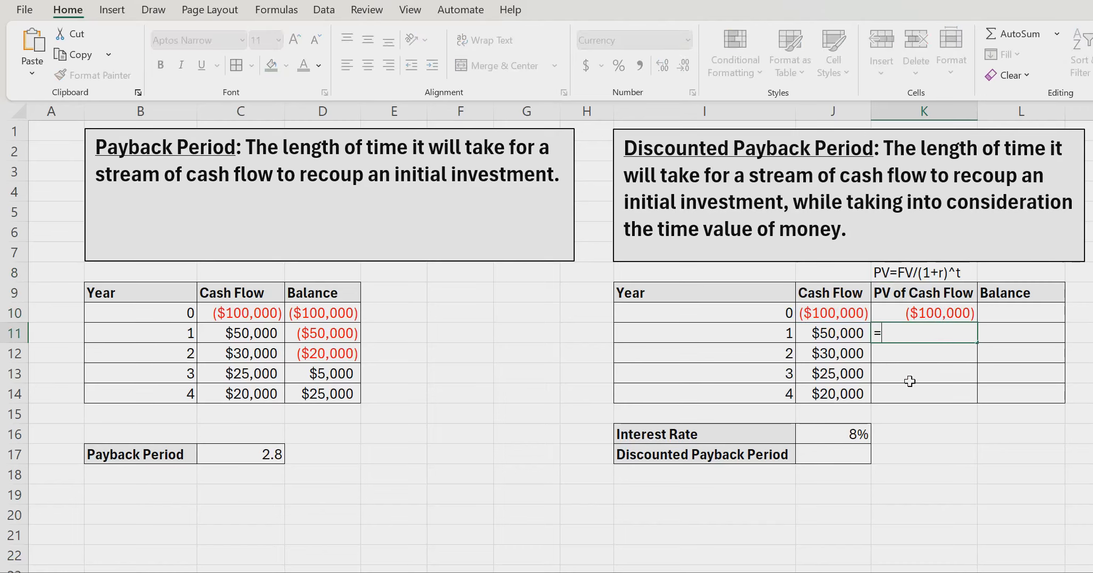
pyautogui.click(852, 334)
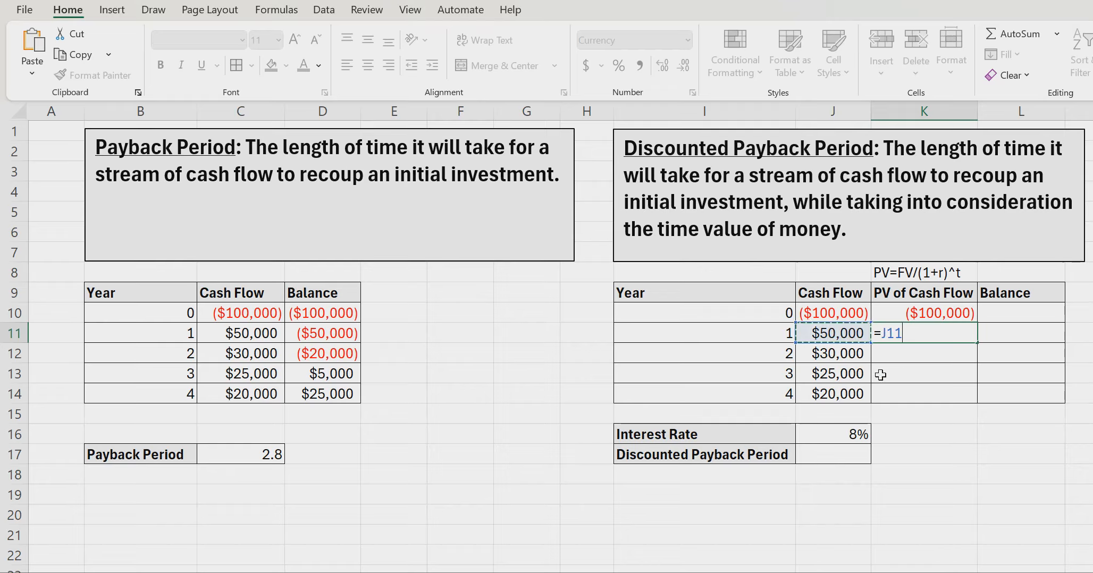
pyautogui.write('/(1+')
pyautogui.click(827, 434)
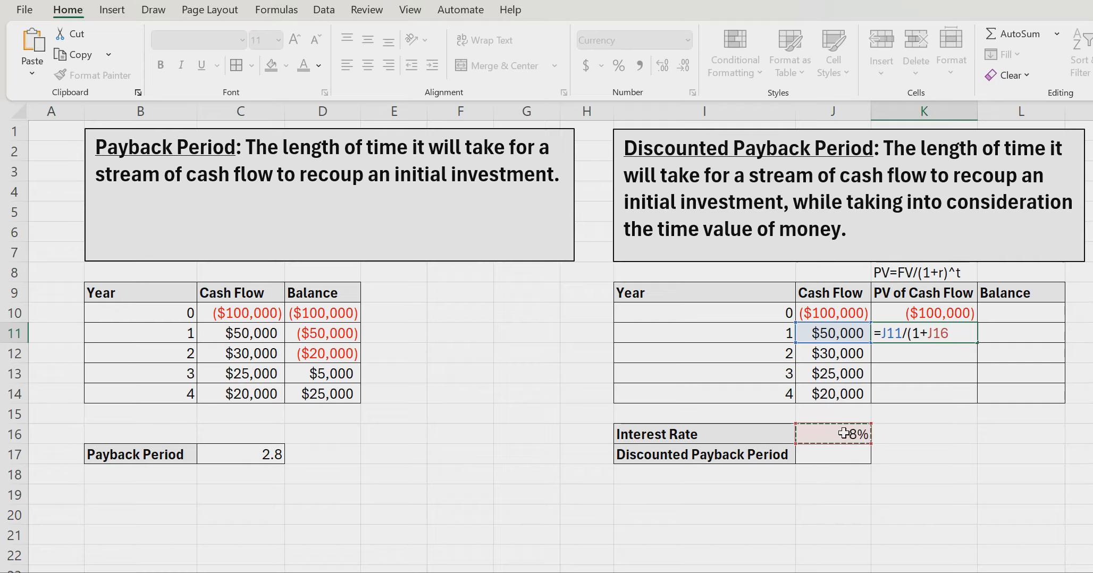
pyautogui.press('F4')
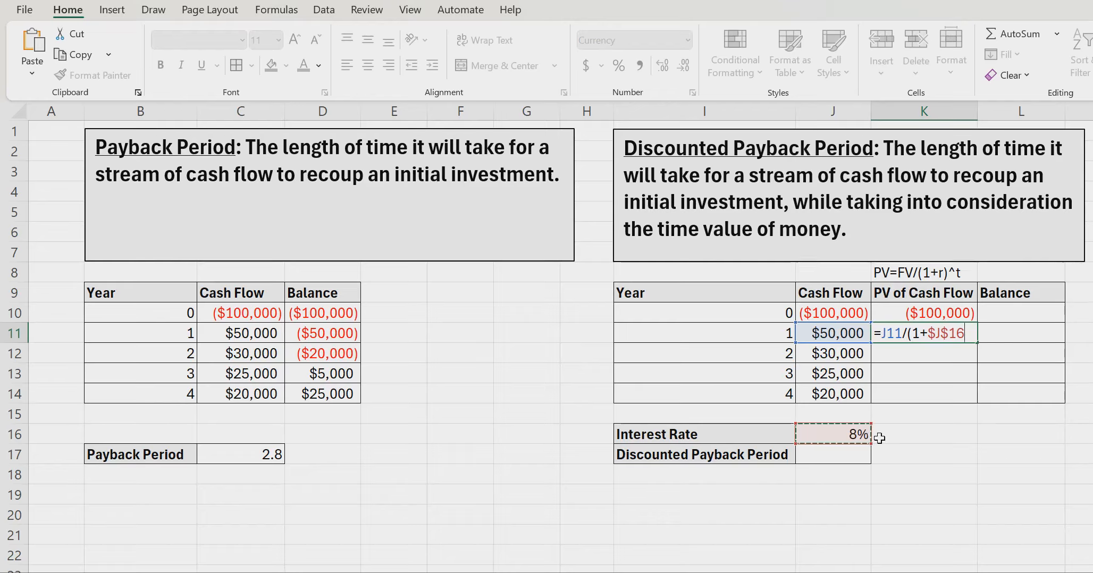
pyautogui.write(')^')
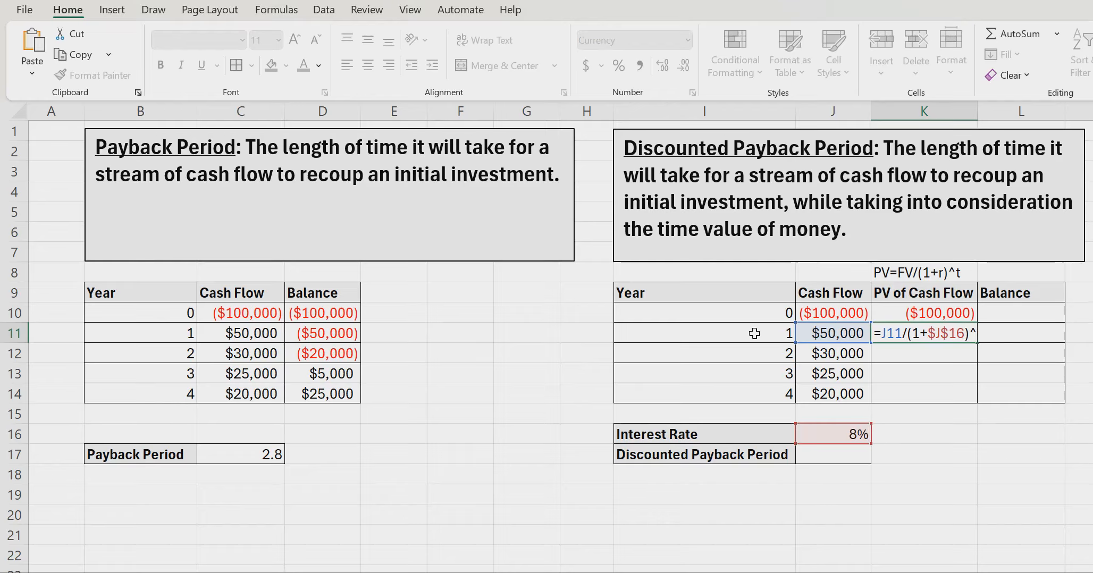
pyautogui.click(754, 334)
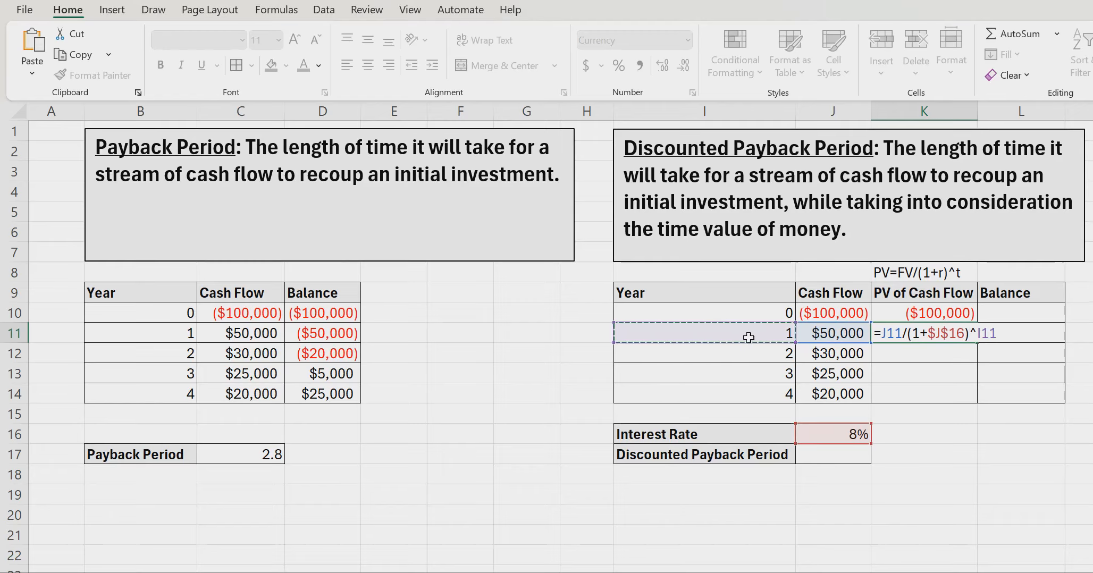
pyautogui.press('Return')
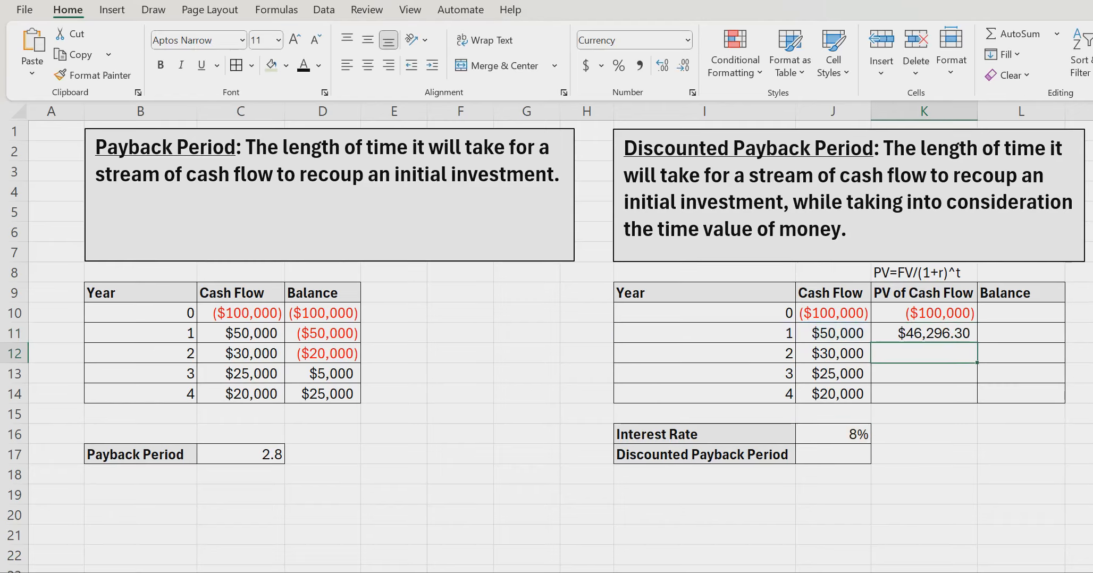
# Fill the year 1 present value formula from K11 down through year 4 in K14
pyautogui.click(952, 336)
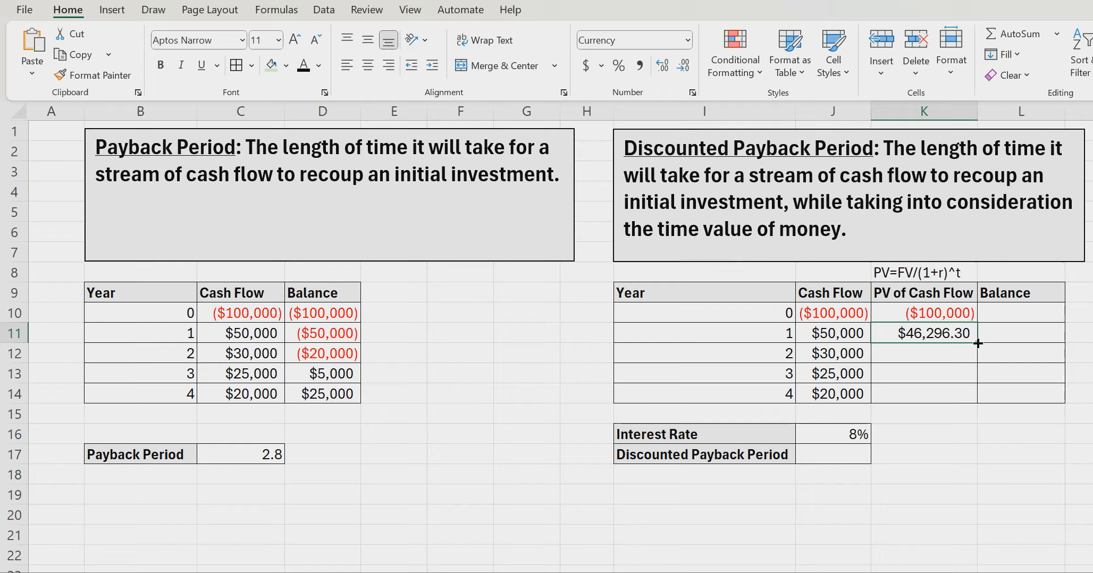
pyautogui.moveTo(978, 345); pyautogui.dragTo(975, 396)
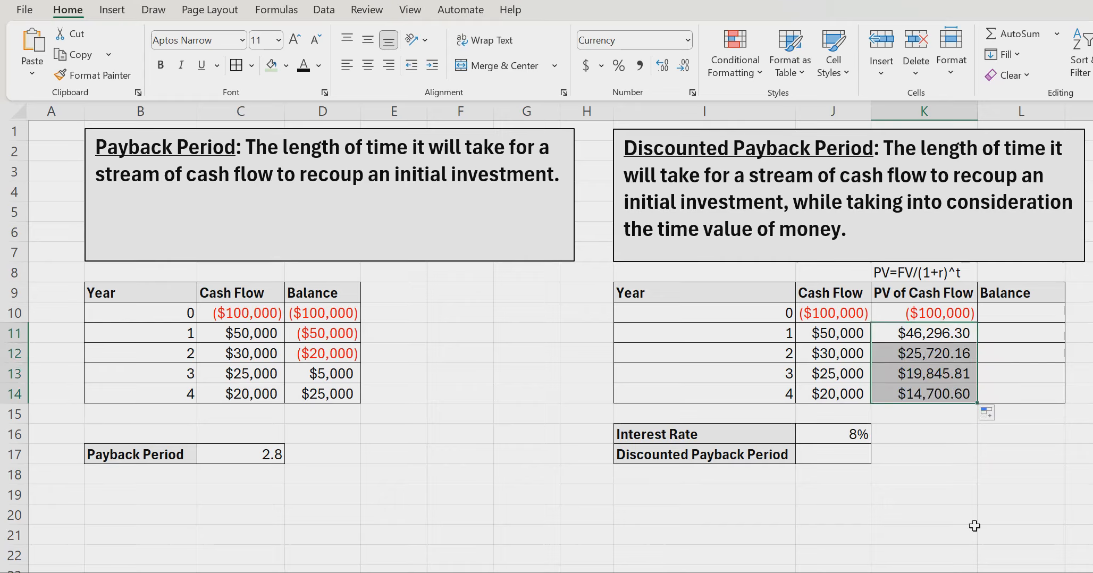
pyautogui.click(978, 524)
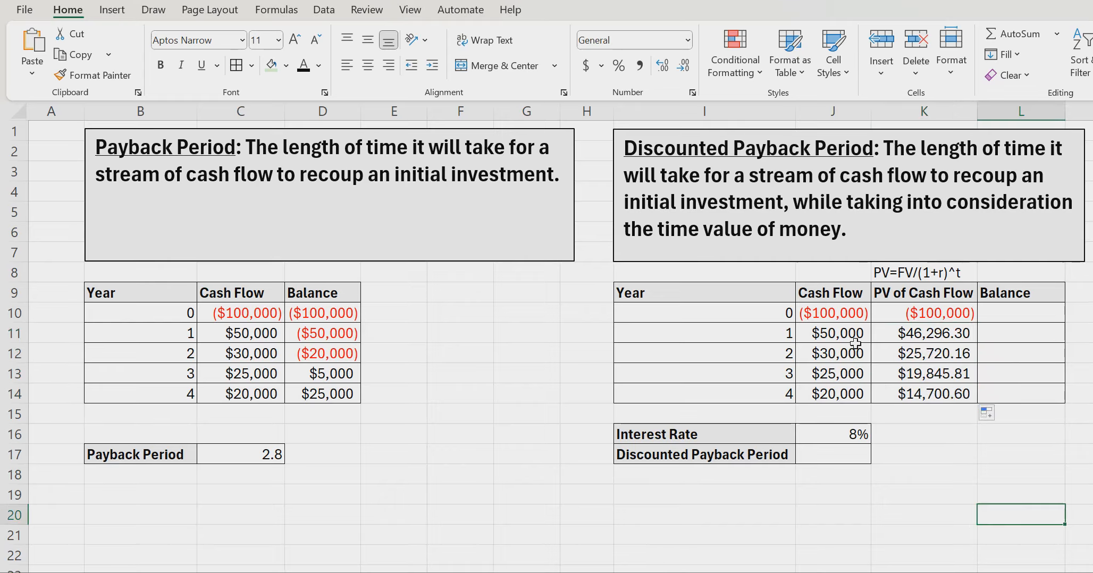
# Set the year 0 discounted balance in L10 equal to the present value of the initial cash flow with =K10
pyautogui.click(1004, 315)
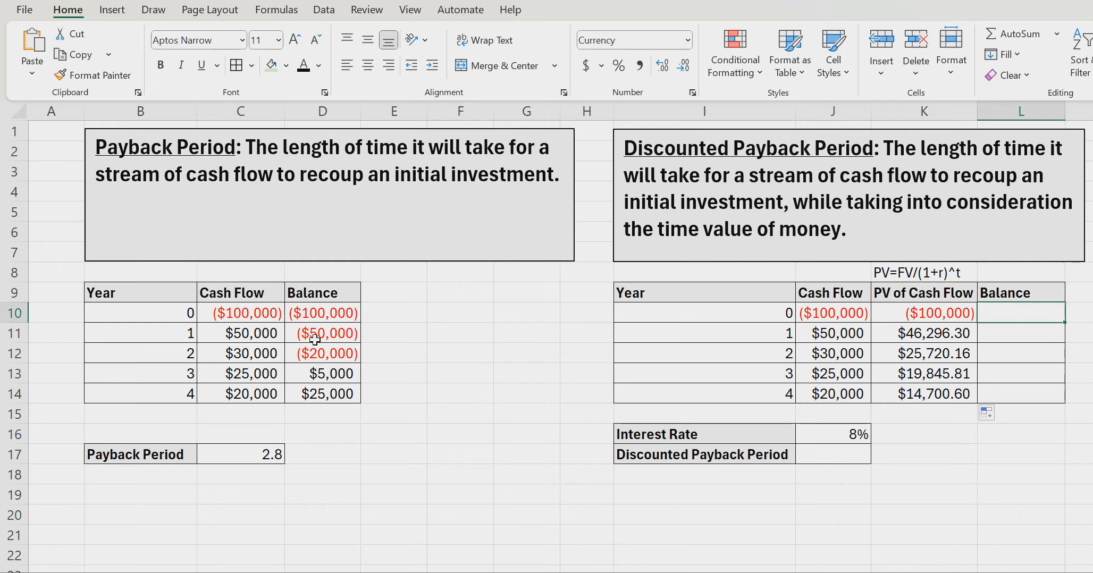
pyautogui.write('=')
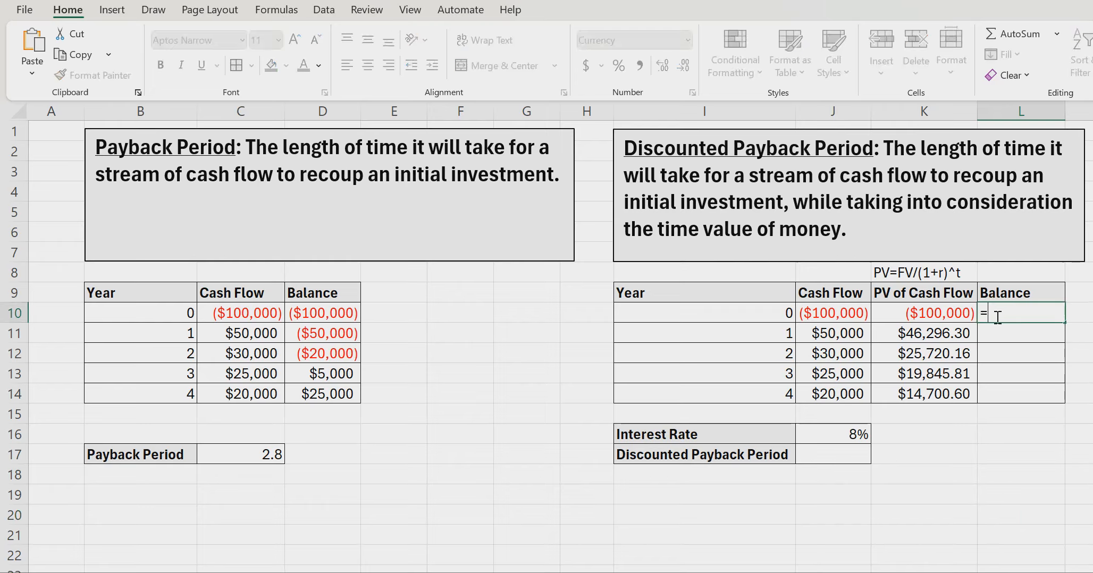
pyautogui.click(936, 308)
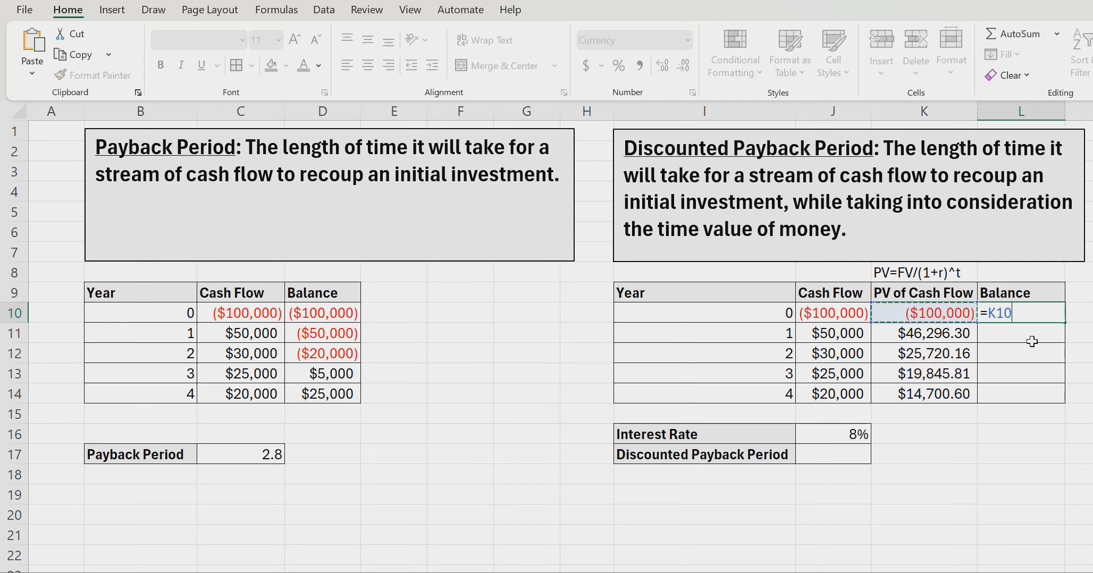
pyautogui.press('Return')
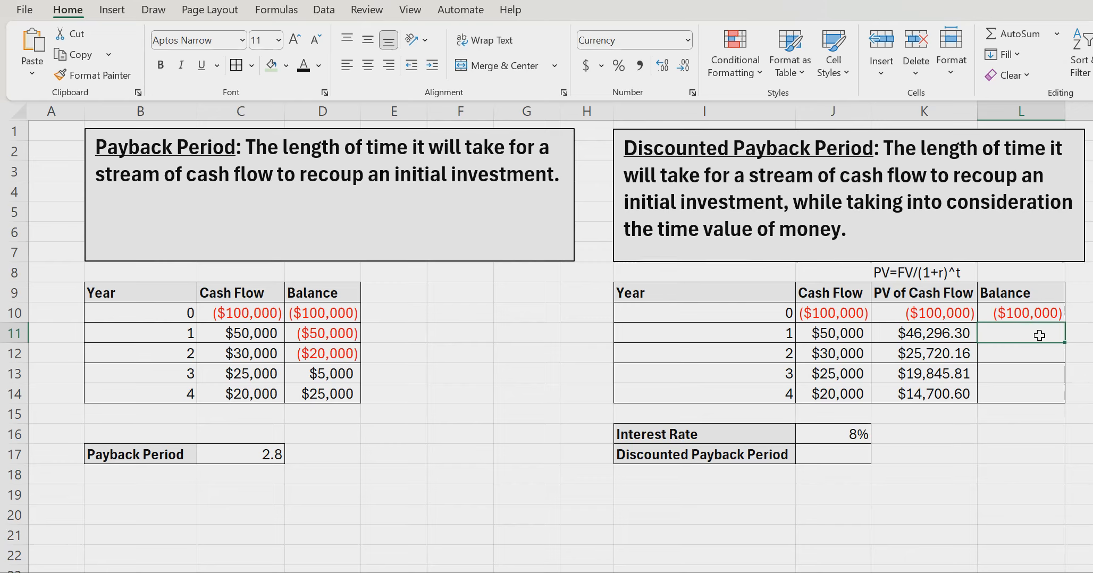
# Calculate the year 1 discounted balance in L11 by adding its present value to the previous balance with =K11+L10
pyautogui.write('=')
pyautogui.click(946, 333)
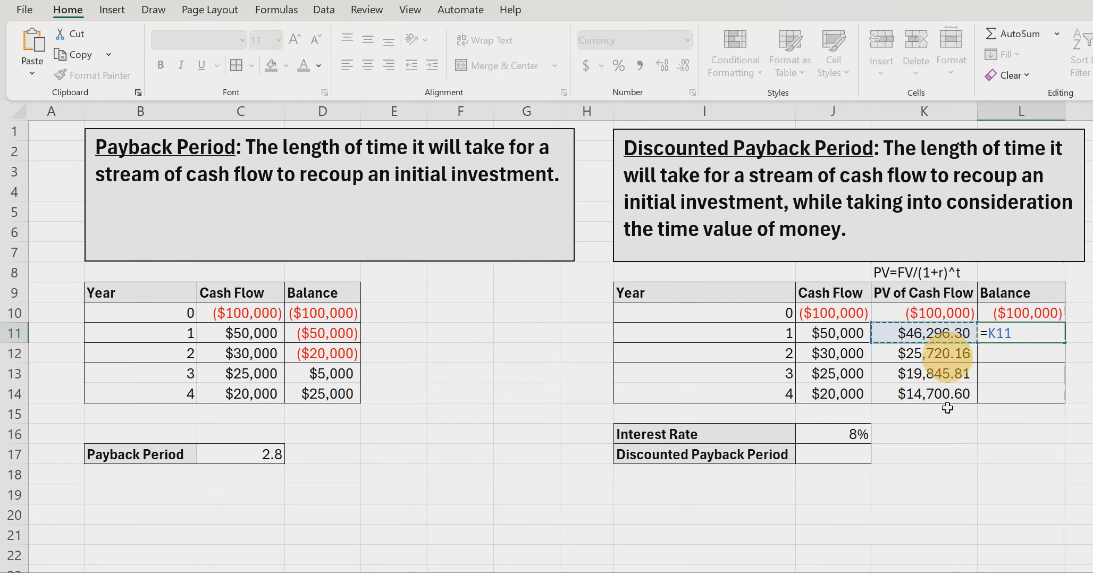
pyautogui.write('+')
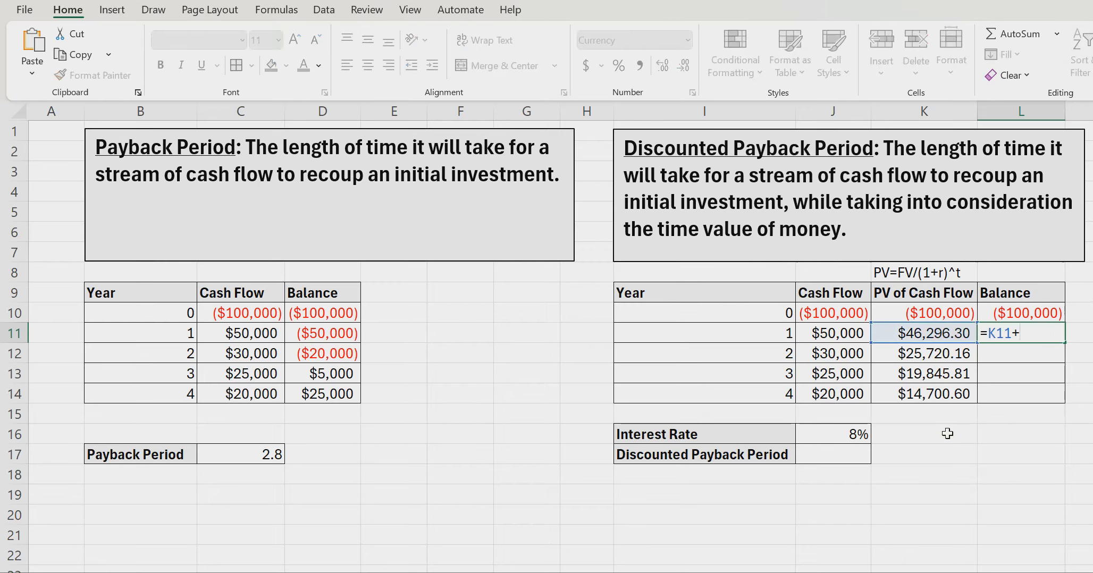
pyautogui.click(1037, 309)
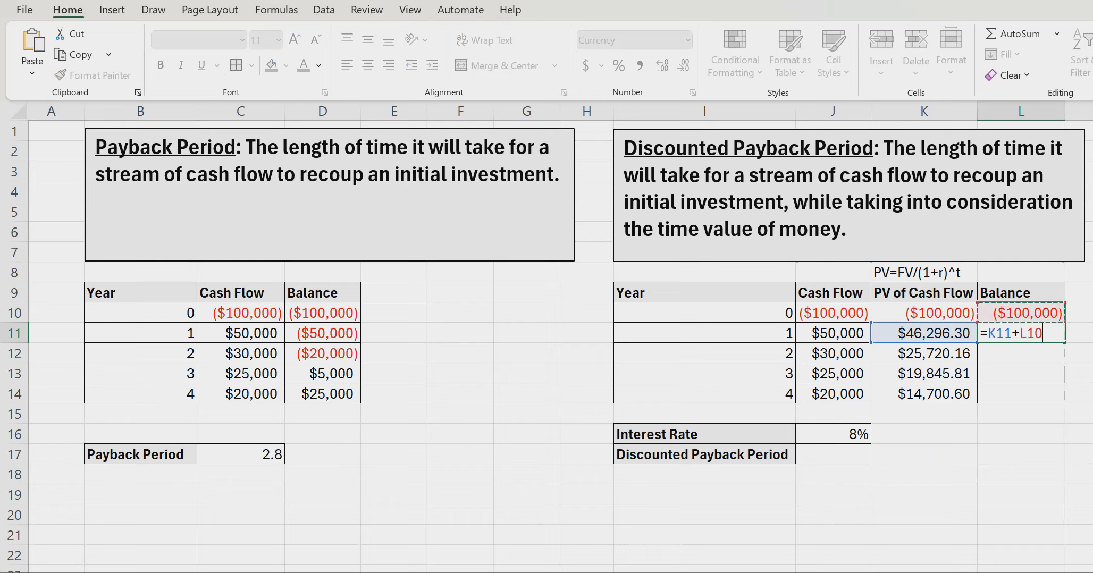
pyautogui.press('Return')
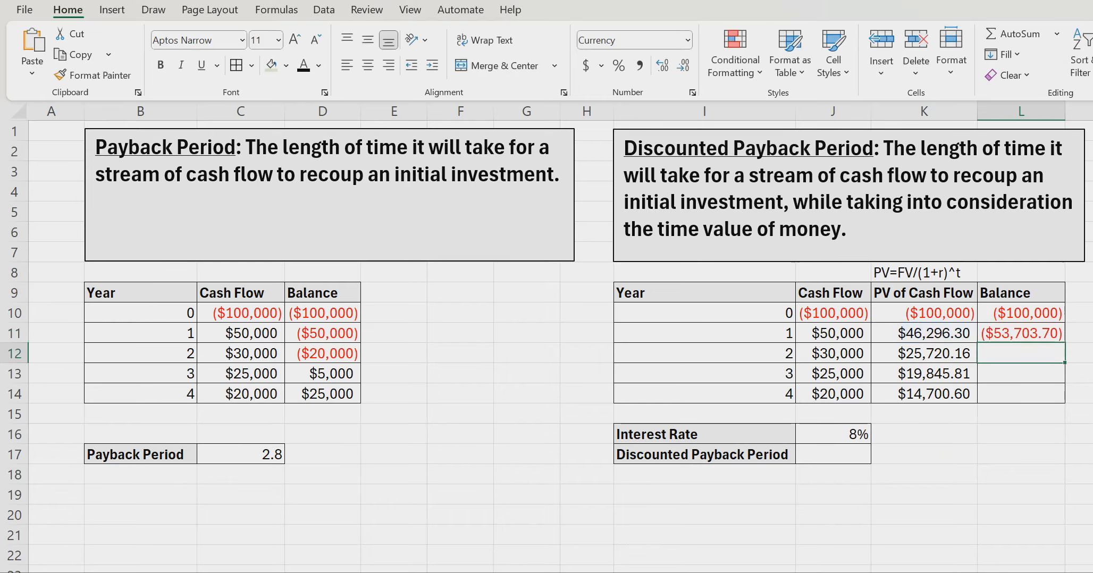
# Fill the year 1 discounted balance formula from L11 down through year 4 in L14
pyautogui.click(1052, 335)
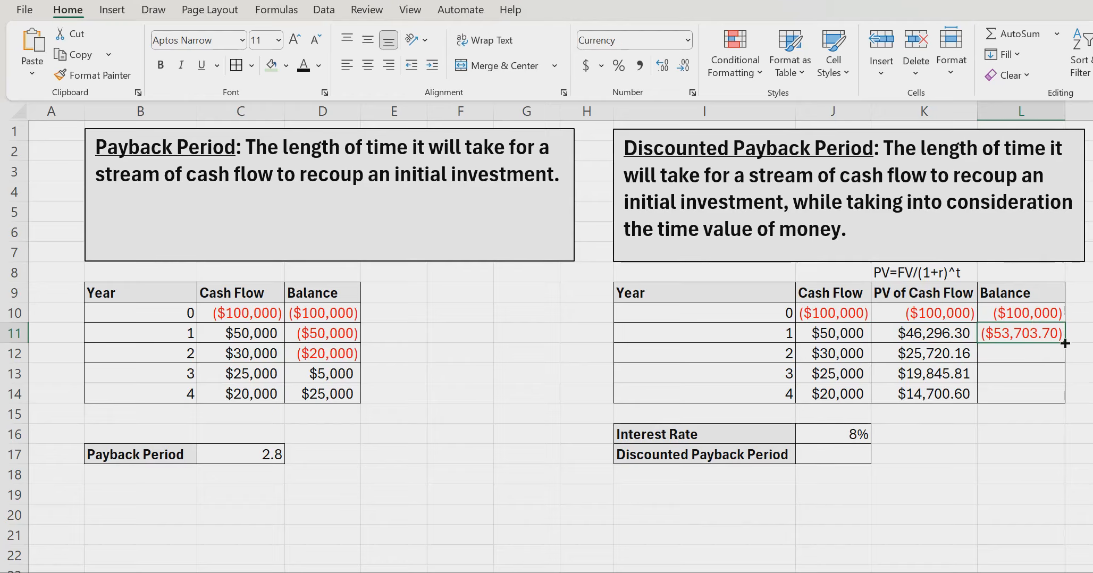
pyautogui.moveTo(1065, 344); pyautogui.dragTo(1063, 408)
pyautogui.click(1061, 452)
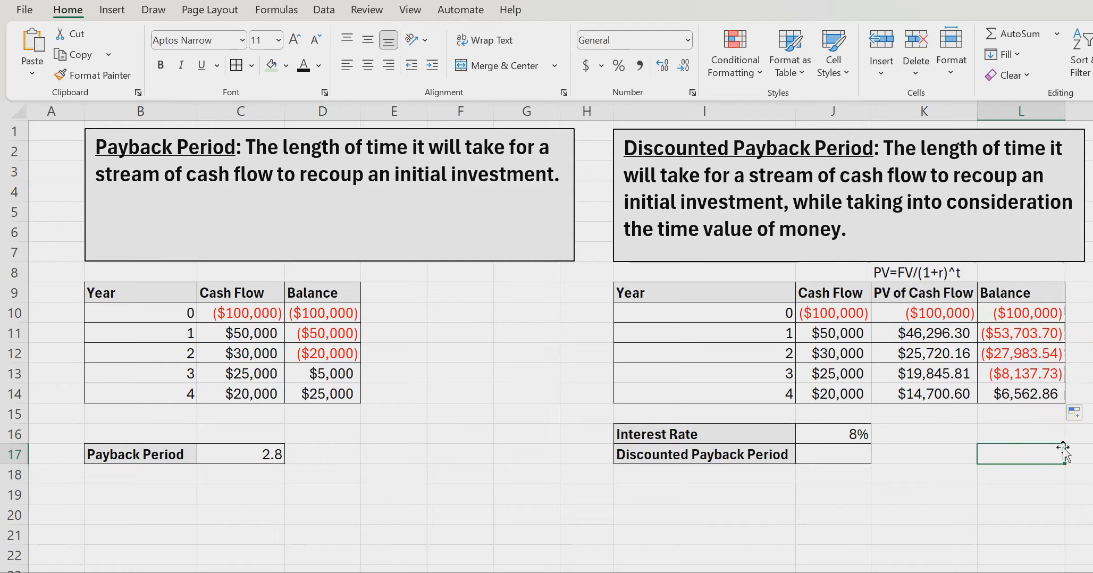
pyautogui.click(1041, 293)
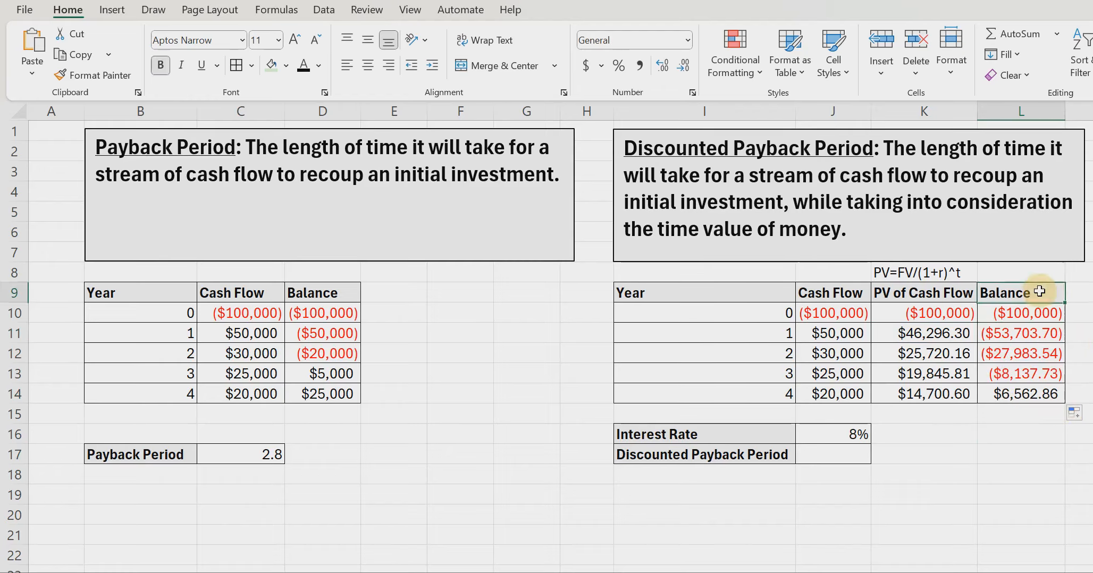
pyautogui.click(1029, 396)
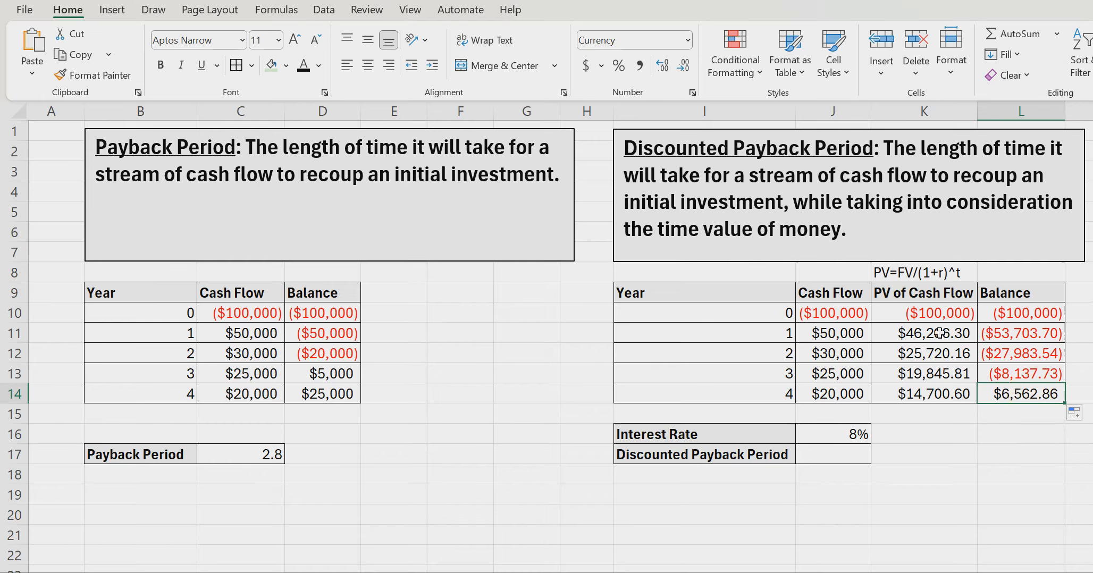
pyautogui.moveTo(939, 335); pyautogui.dragTo(937, 380)
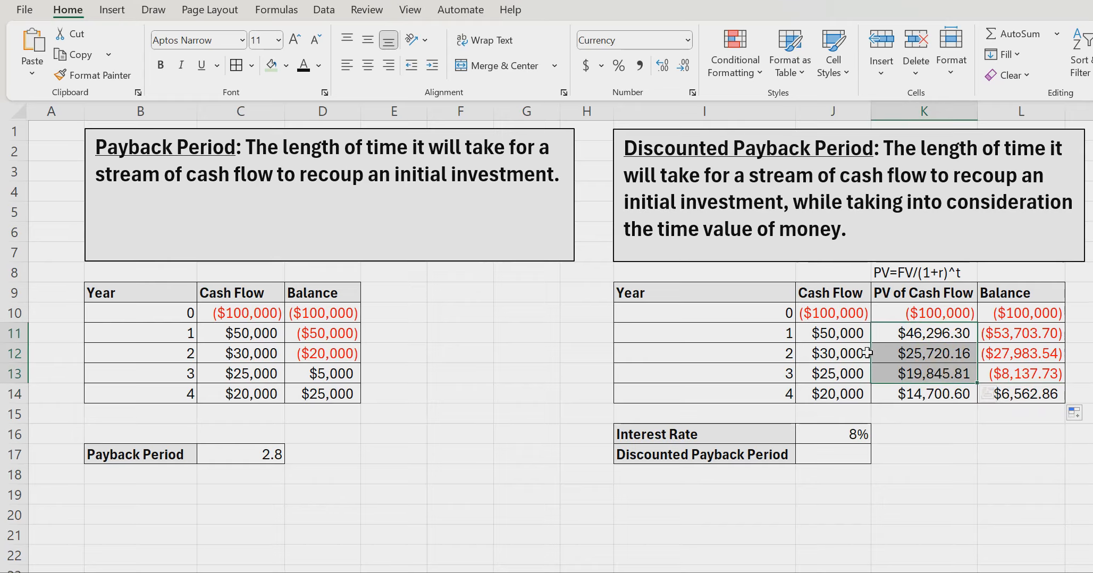
# Calculate the discounted payback period in J17 with the formula =I13+(-L13/K14)
pyautogui.click(830, 454)
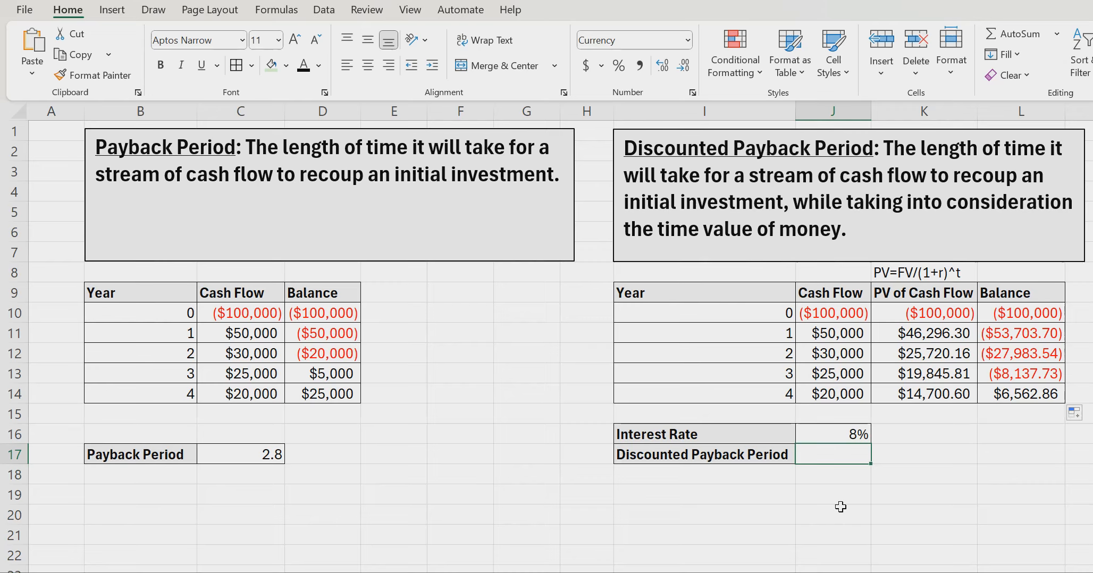
pyautogui.write('=')
pyautogui.click(761, 376)
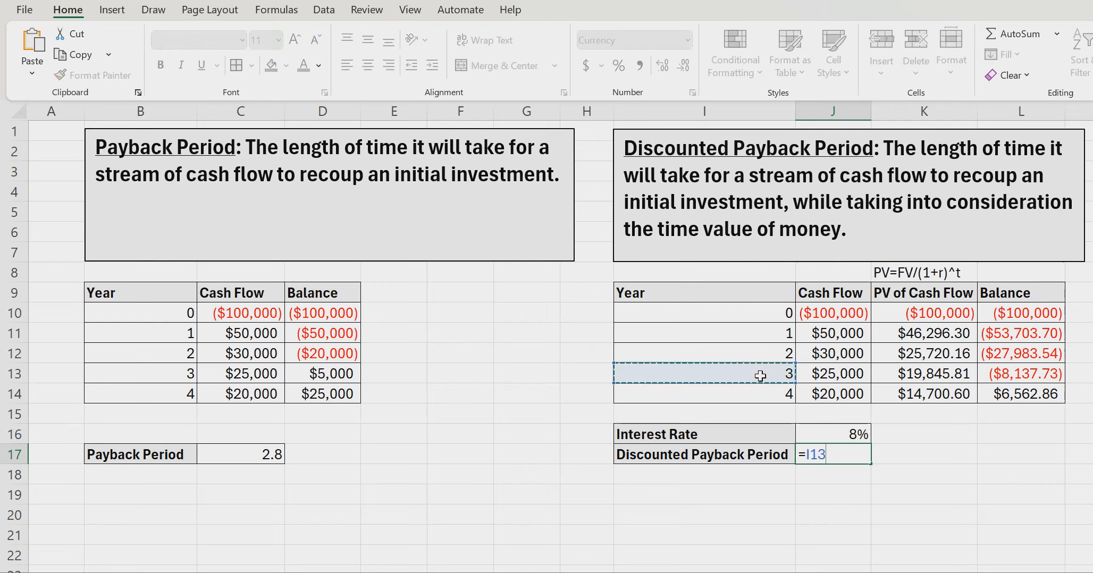
pyautogui.write('+(')
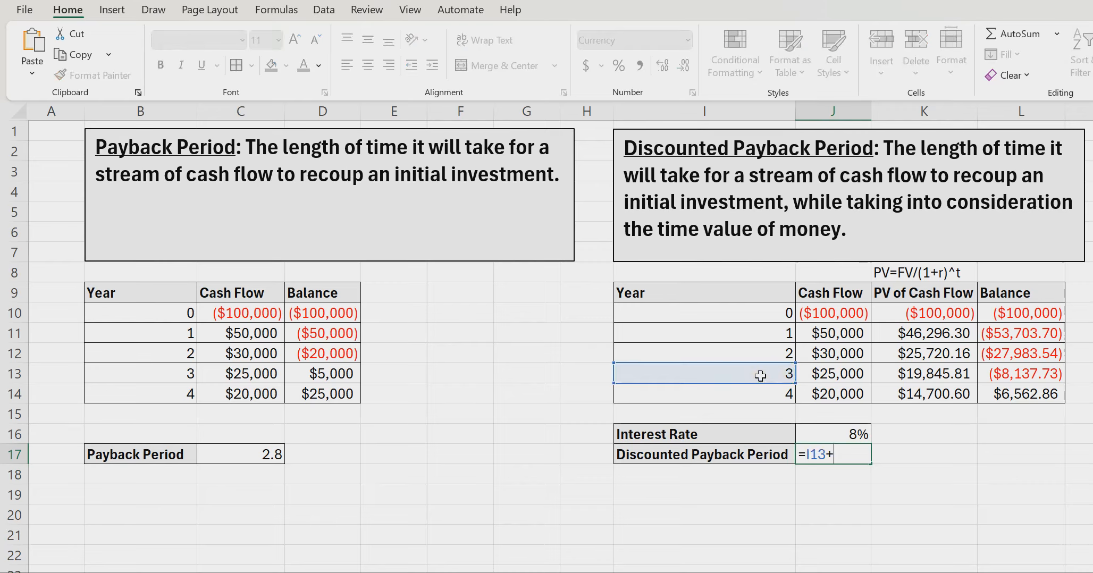
pyautogui.click(1035, 373)
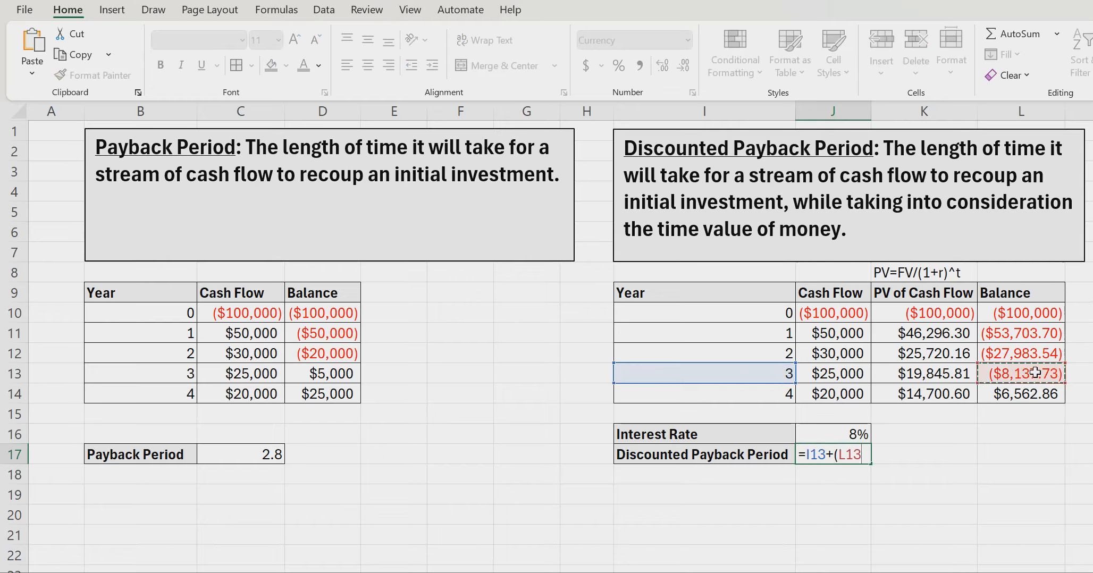
pyautogui.write('/')
pyautogui.click(922, 393)
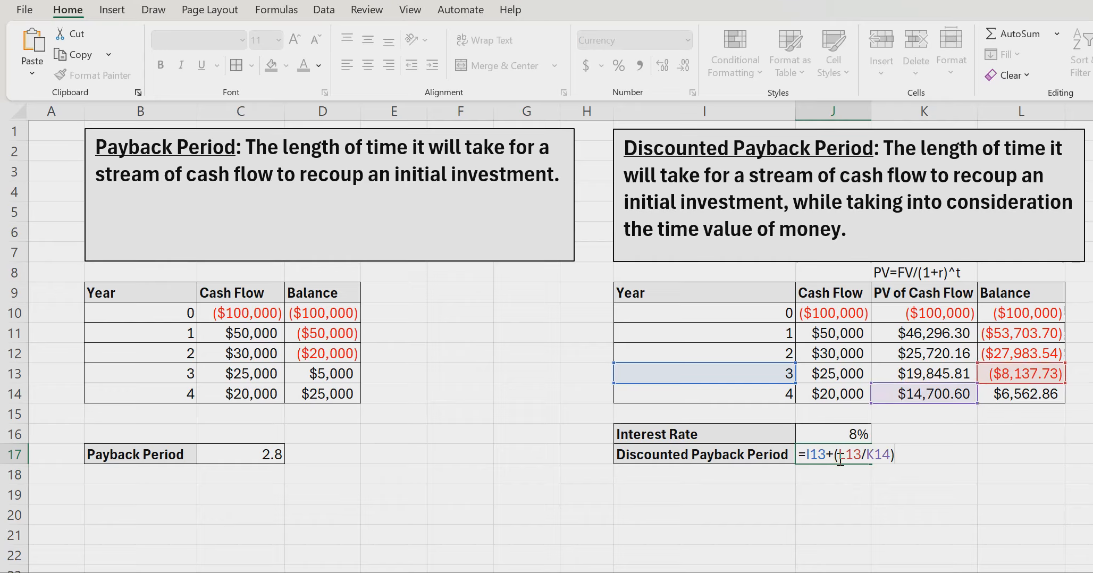
pyautogui.write('-')
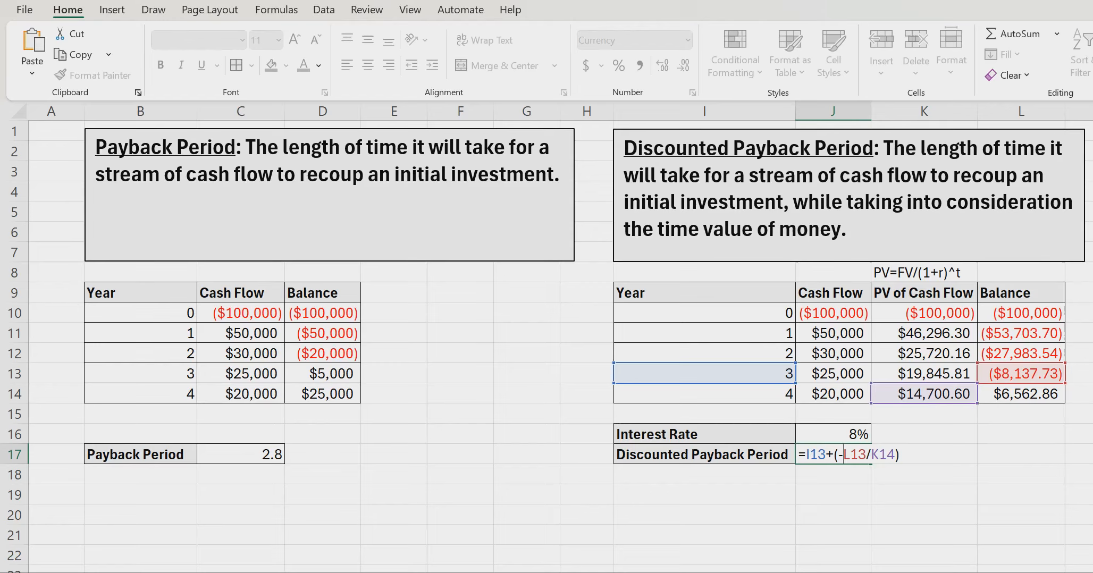
pyautogui.press('Return')
# Change the number format of the discounted payback period in J17 to General
pyautogui.click(857, 457)
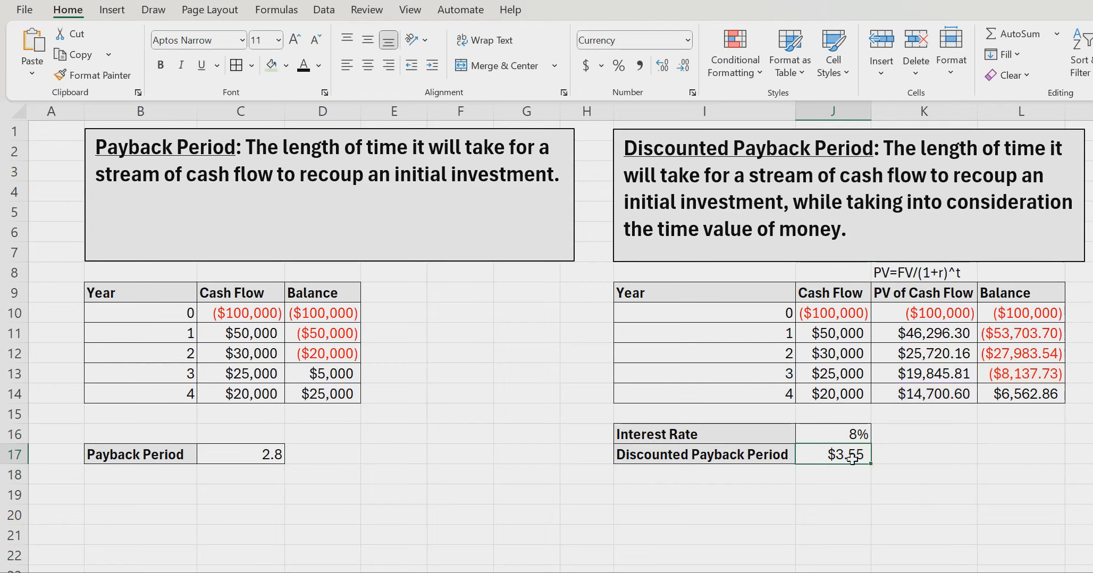
pyautogui.click(687, 40)
pyautogui.click(658, 70)
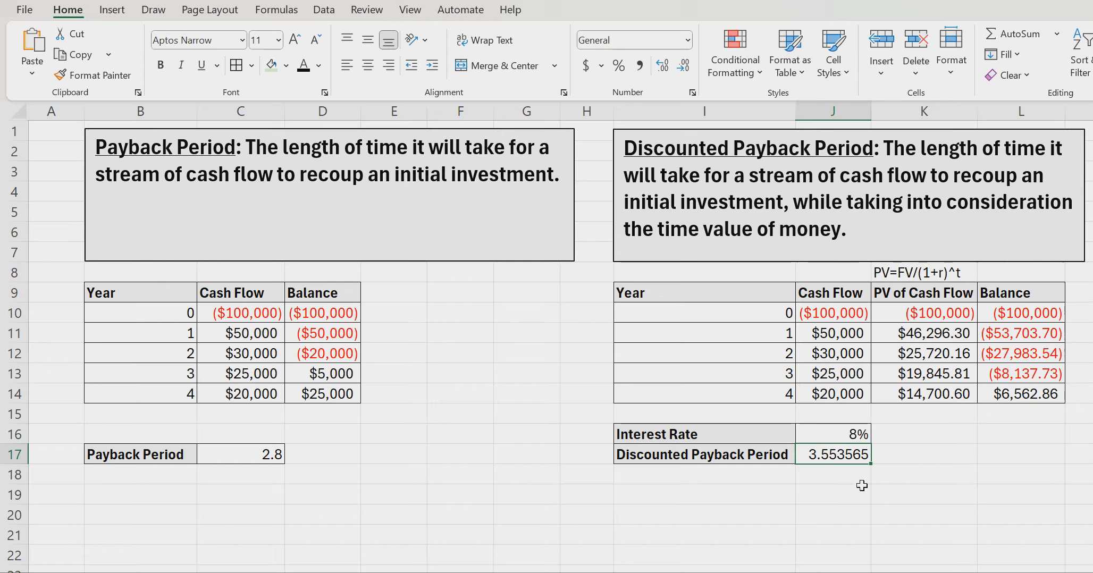
pyautogui.click(849, 318)
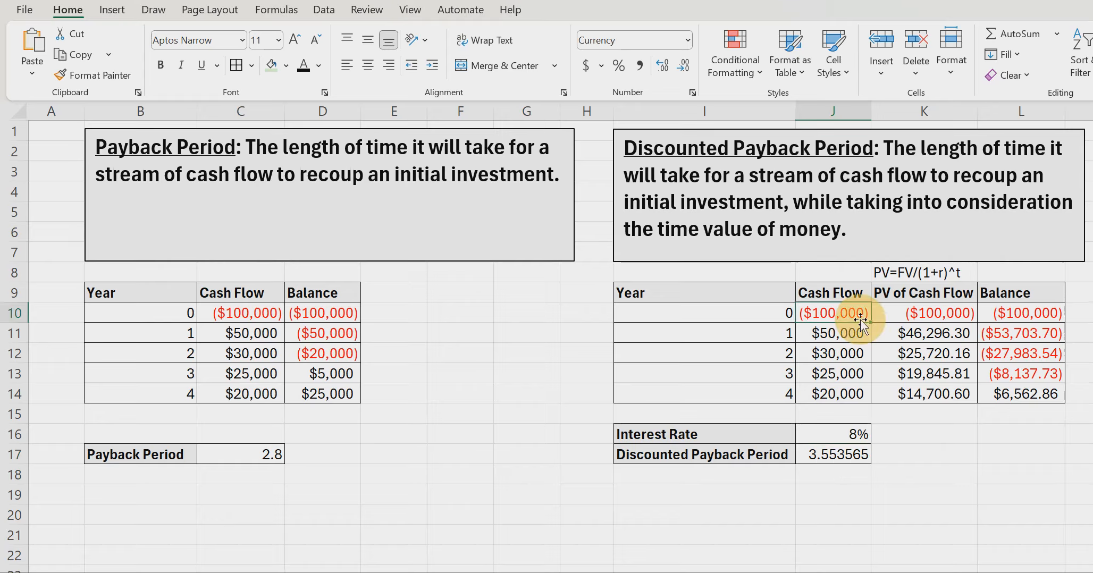
pyautogui.click(949, 511)
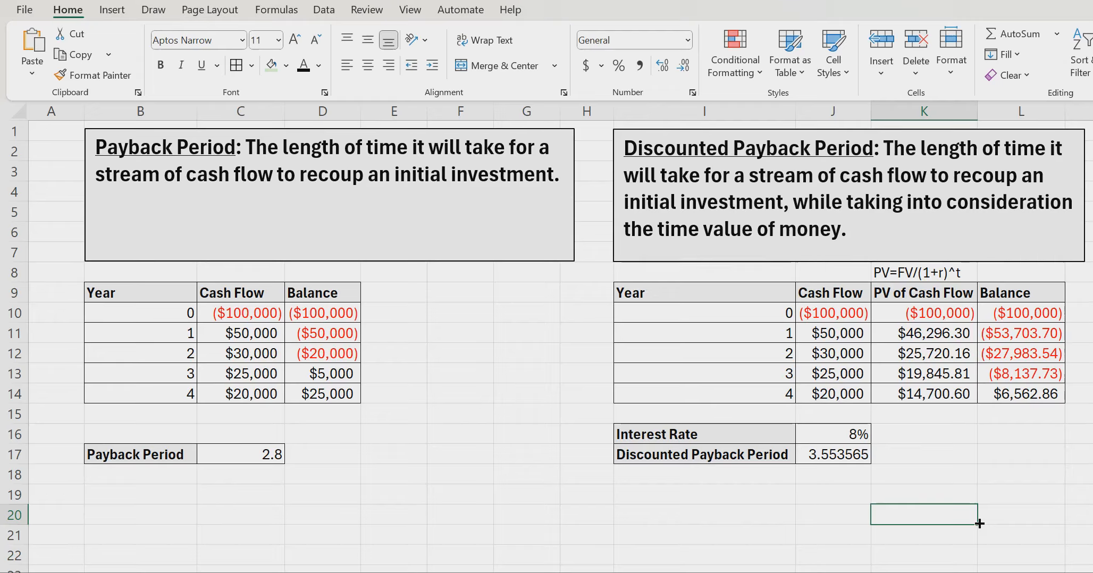